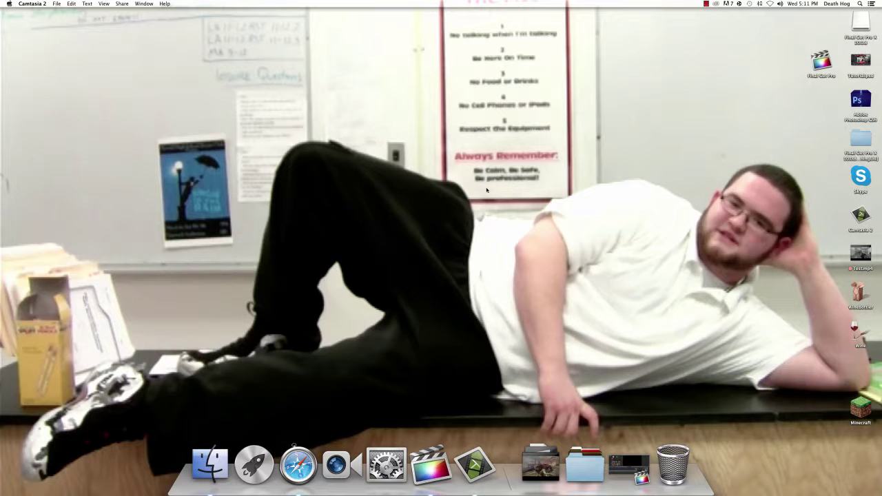
# Switch to Final Cut Pro by restoring its minimized window and enlarge the window to fill the screen
pyautogui.click(625, 479)
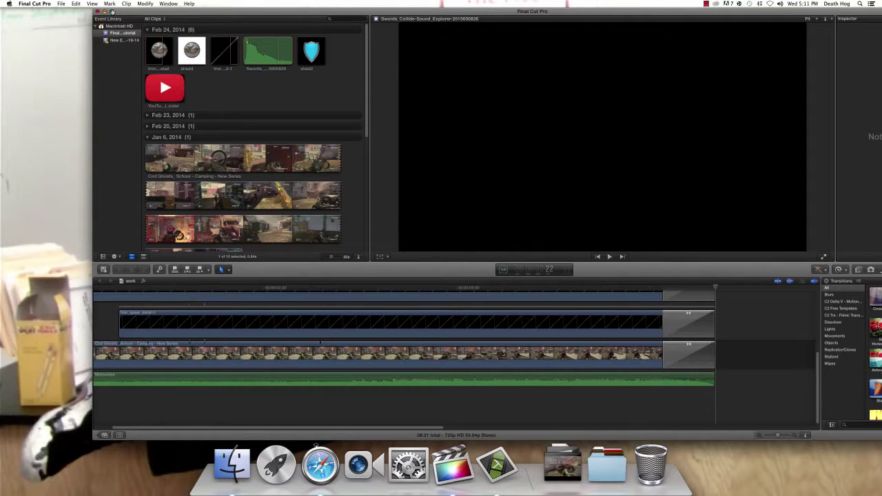
pyautogui.click(113, 12)
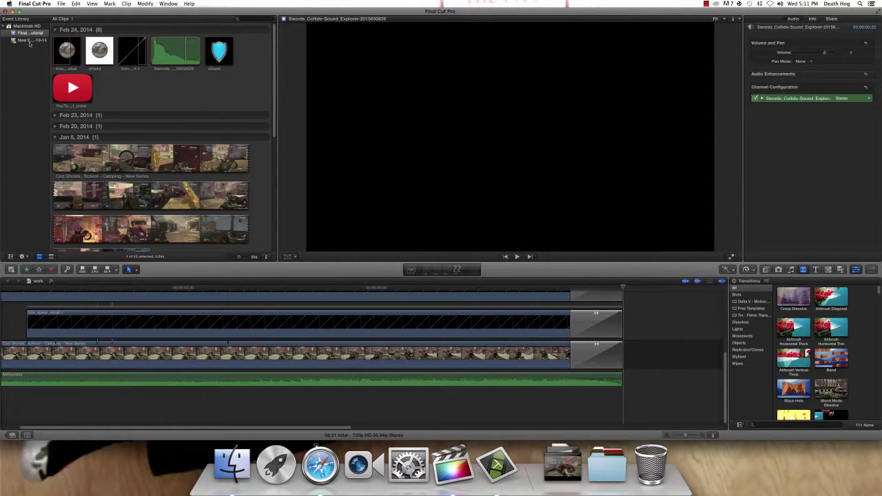
# Open the Test project from the Project Library in place of the work project
pyautogui.click(29, 409)
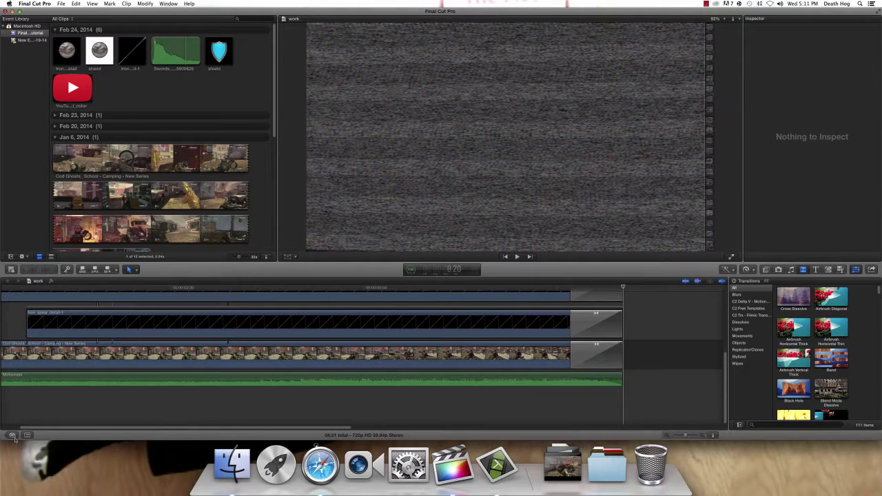
pyautogui.click(12, 434)
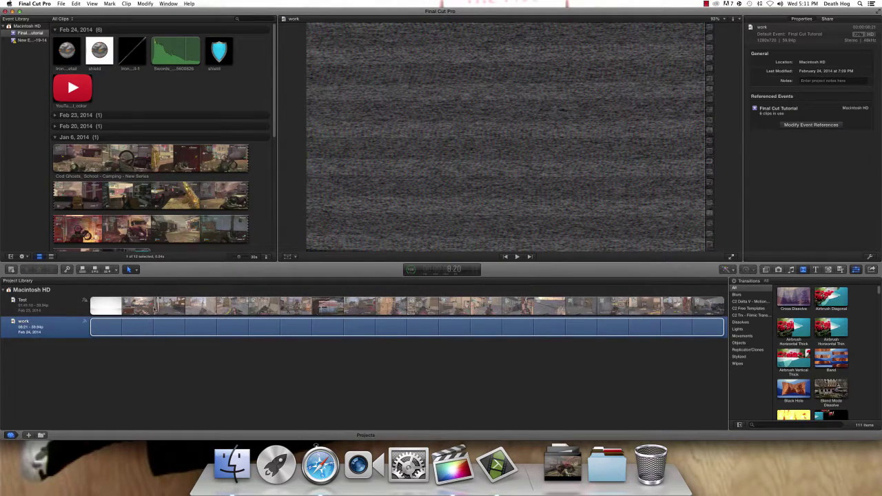
pyautogui.click(65, 310)
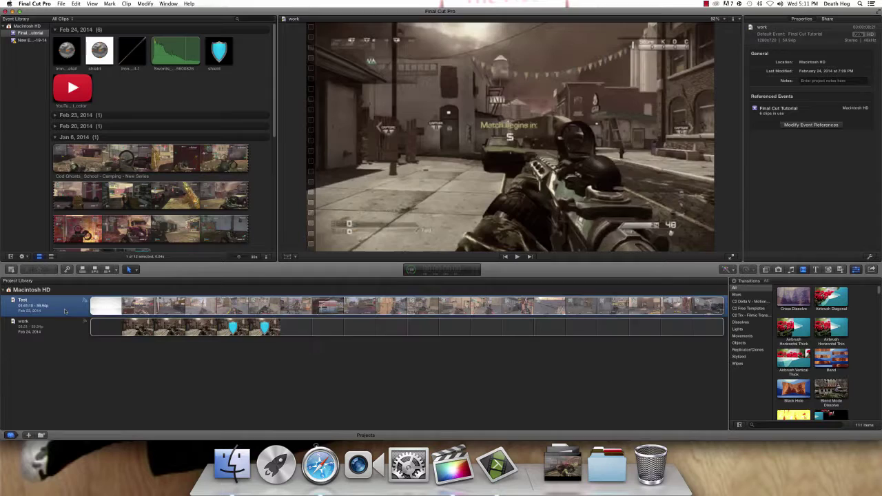
pyautogui.doubleClick(65, 311)
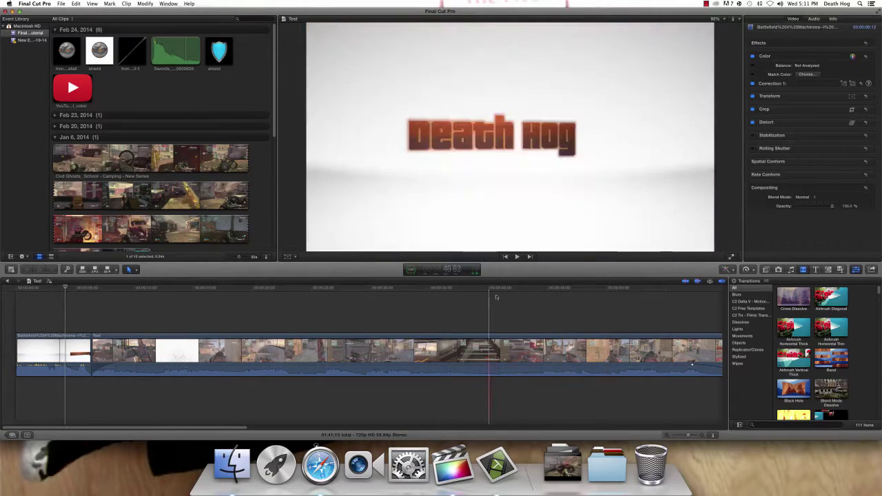
# Lower the Test clip's audio all the way down and delete the intro clip at the start of the timeline
pyautogui.moveTo(322, 364); pyautogui.dragTo(323, 393)
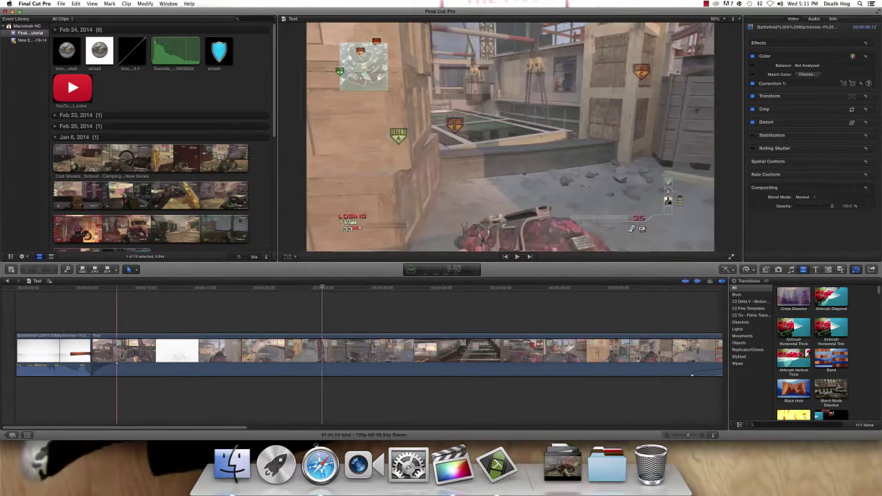
pyautogui.click(78, 353)
pyautogui.press('Delete')
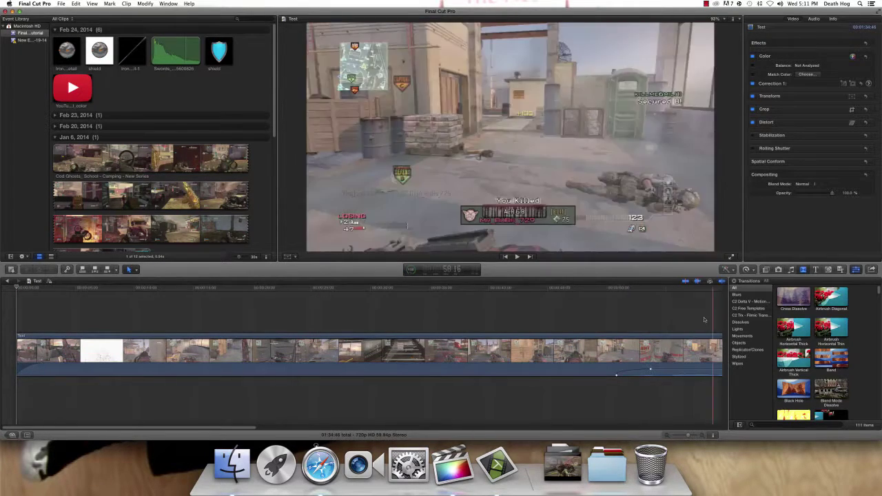
# Look through the available transitions in an enlarged Transitions browser, then shrink and close the browser
pyautogui.moveTo(741, 283); pyautogui.dragTo(233, 300)
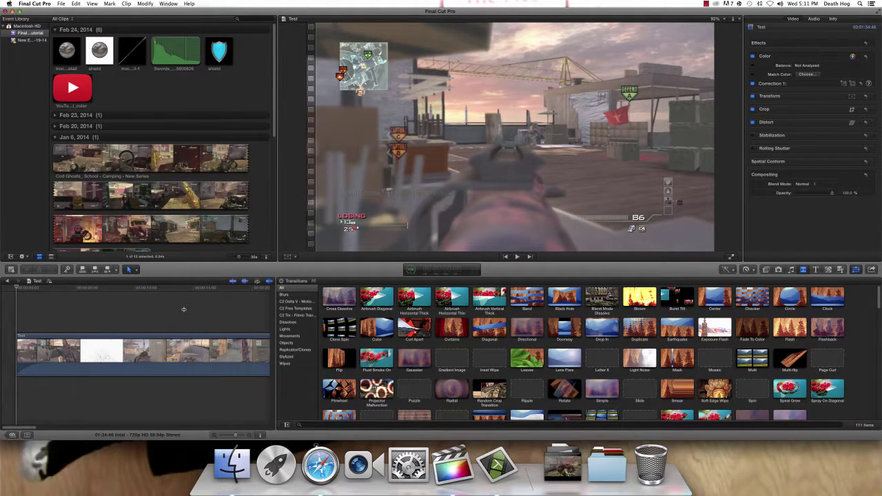
pyautogui.moveTo(217, 311); pyautogui.dragTo(298, 317)
pyautogui.scroll(-10, 481, 353)
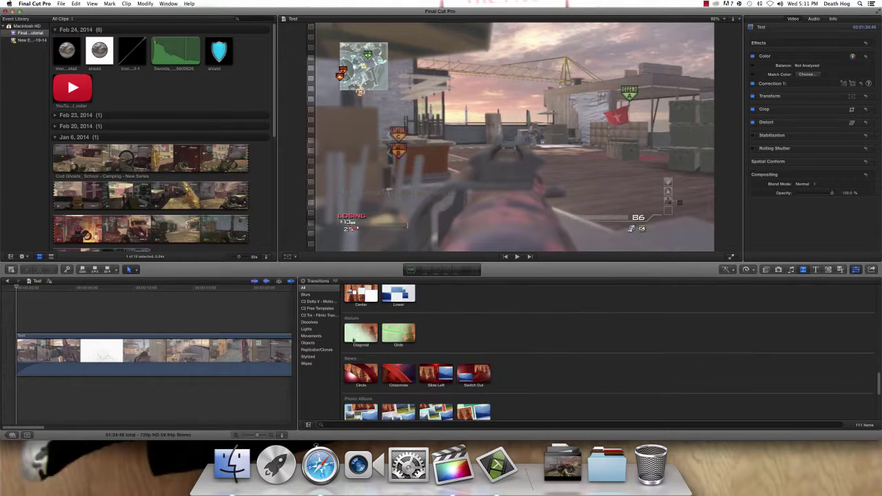
pyautogui.moveTo(297, 294); pyautogui.dragTo(879, 308)
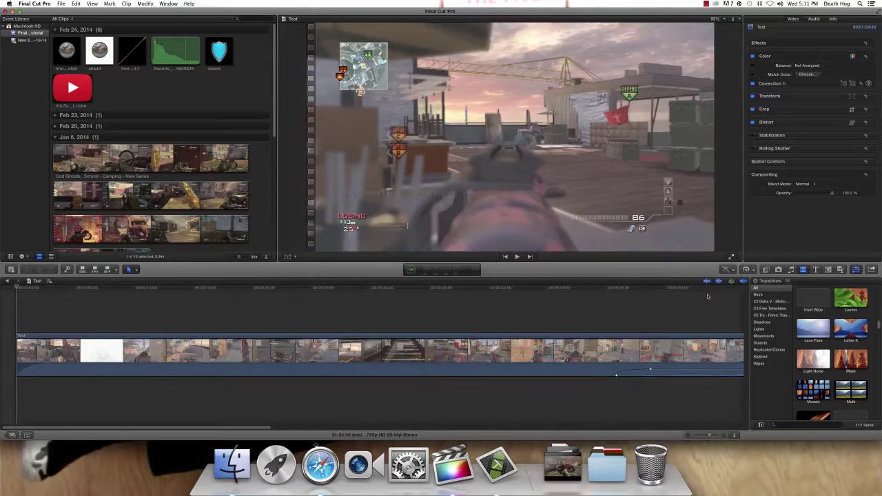
pyautogui.click(802, 269)
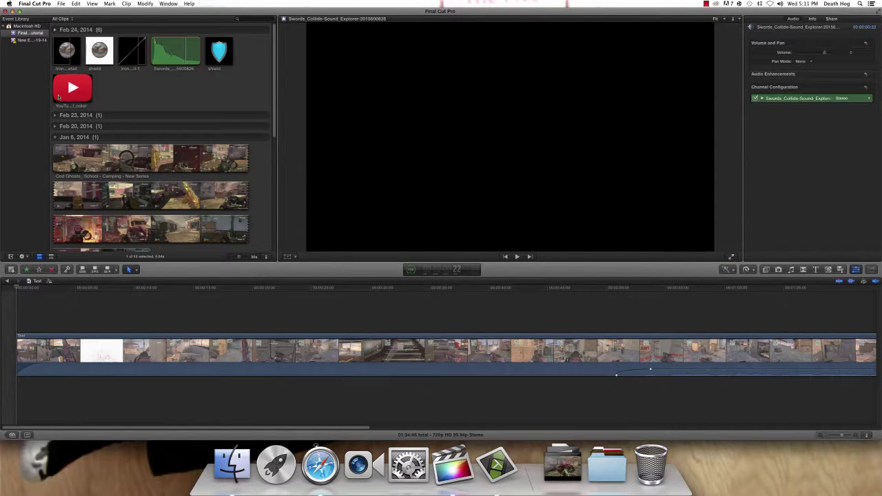
# Collapse the Feb 24, 2014, Jan 6, 2014 and Dec 30, 2013 clip groups in the event
pyautogui.click(56, 30)
pyautogui.click(56, 63)
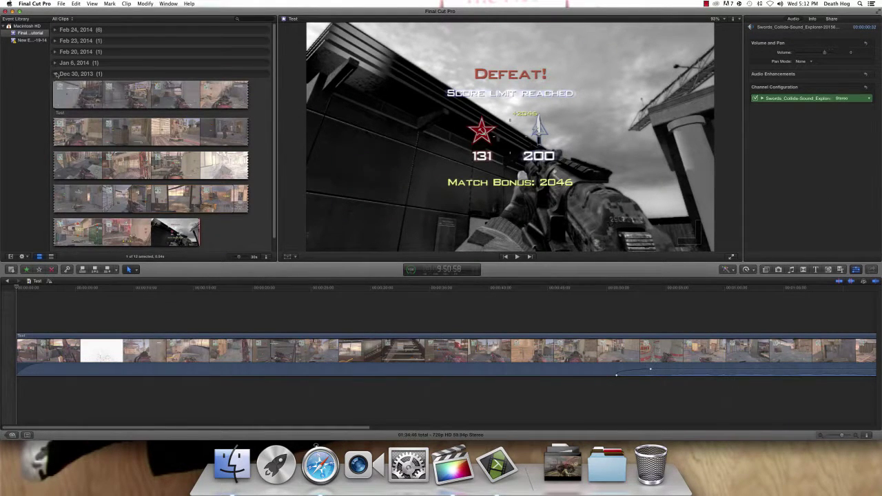
pyautogui.click(56, 74)
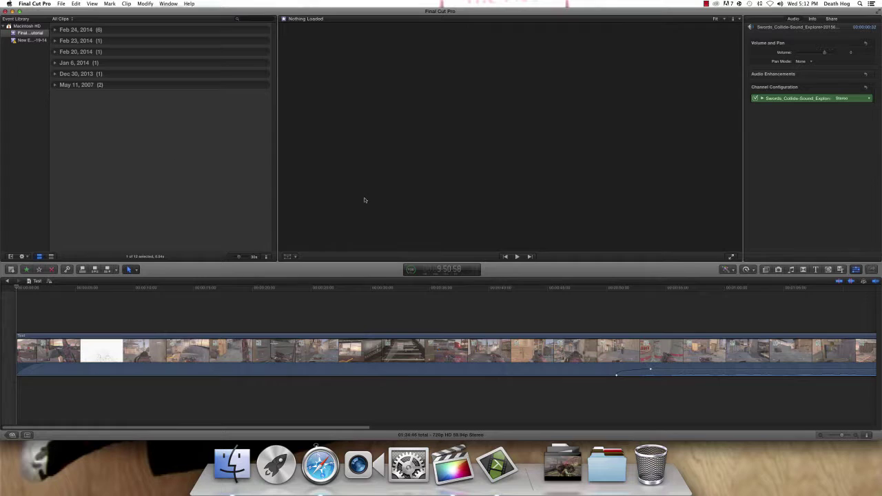
# Open the Effects browser and list all video effects
pyautogui.click(649, 310)
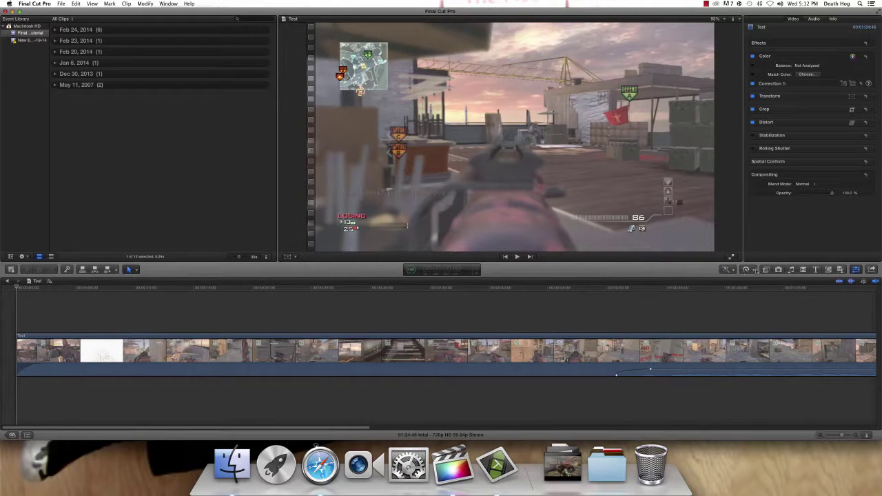
pyautogui.click(765, 270)
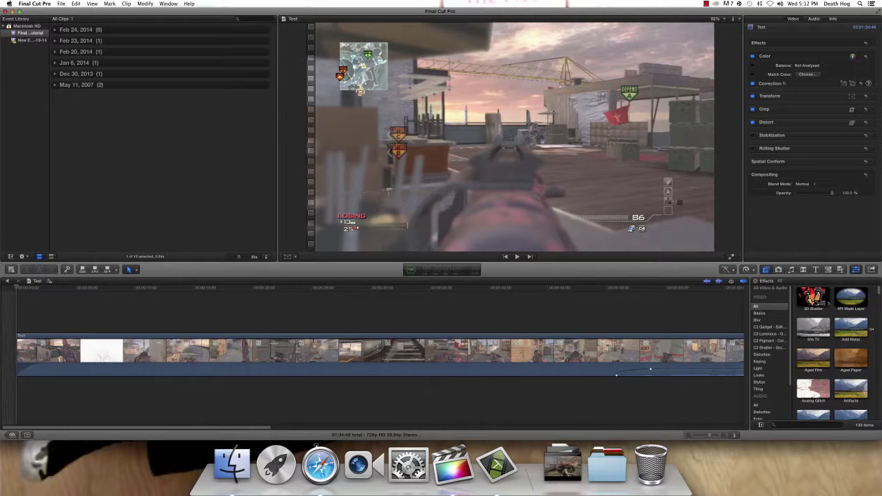
pyautogui.click(769, 288)
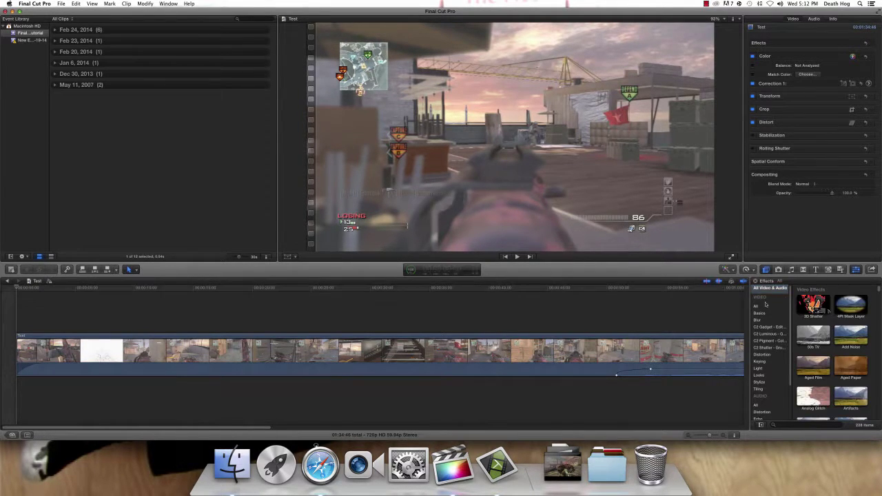
pyautogui.click(766, 306)
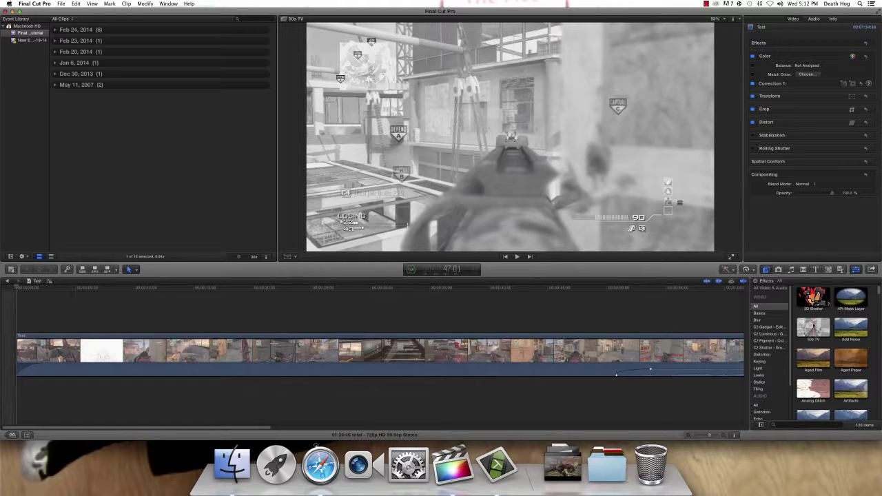
# Browse the video effects and play a preview of the Artifacts effect
pyautogui.scroll(-1, 813, 324)
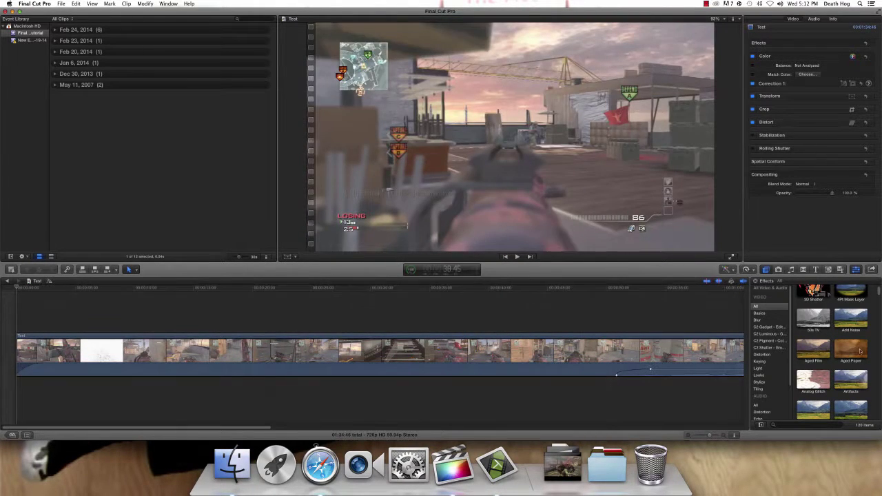
pyautogui.scroll(-2, 827, 331)
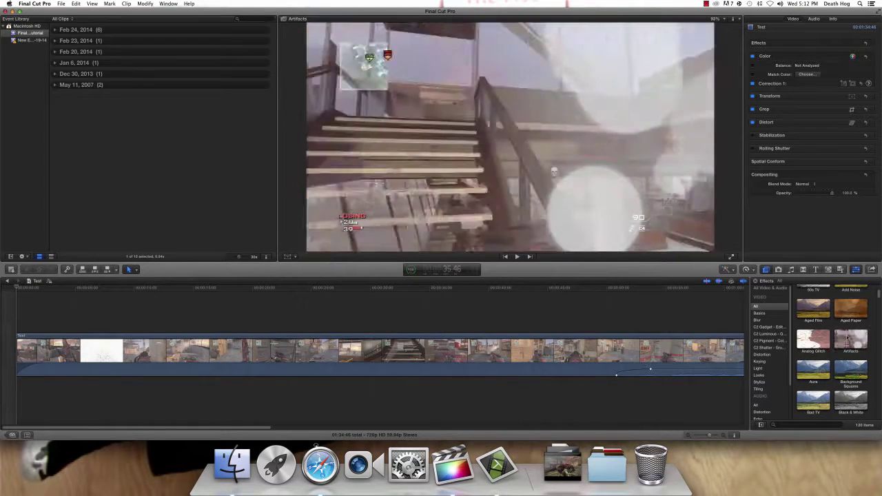
pyautogui.press('space')
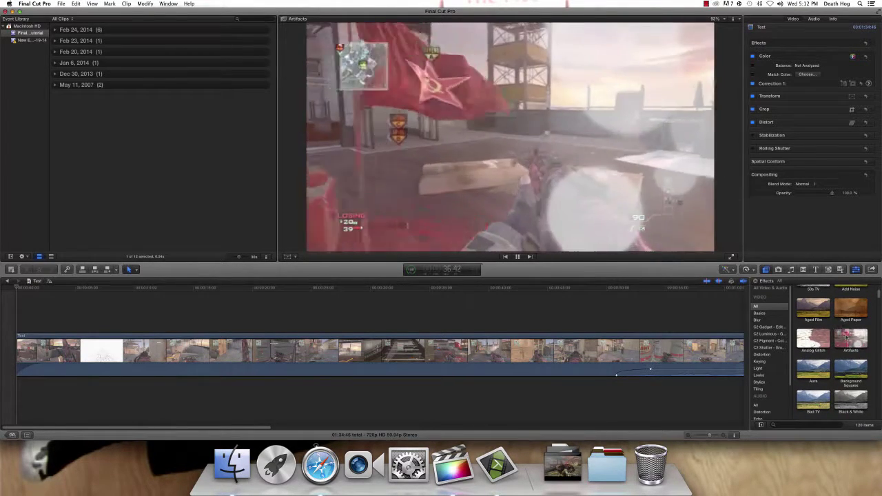
pyautogui.press('space')
pyautogui.moveTo(848, 338); pyautogui.dragTo(817, 331)
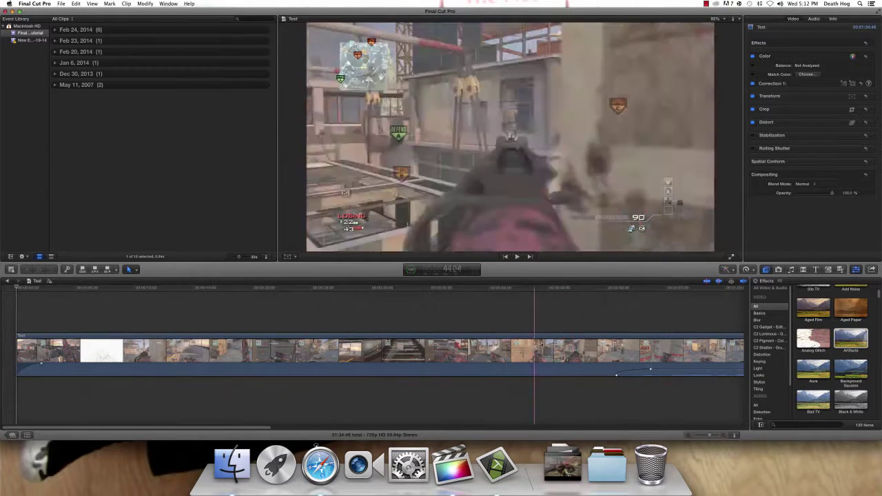
# Select the Test clip in the timeline and preview the Artifacts and Analog Glitch effects on it
pyautogui.click(443, 351)
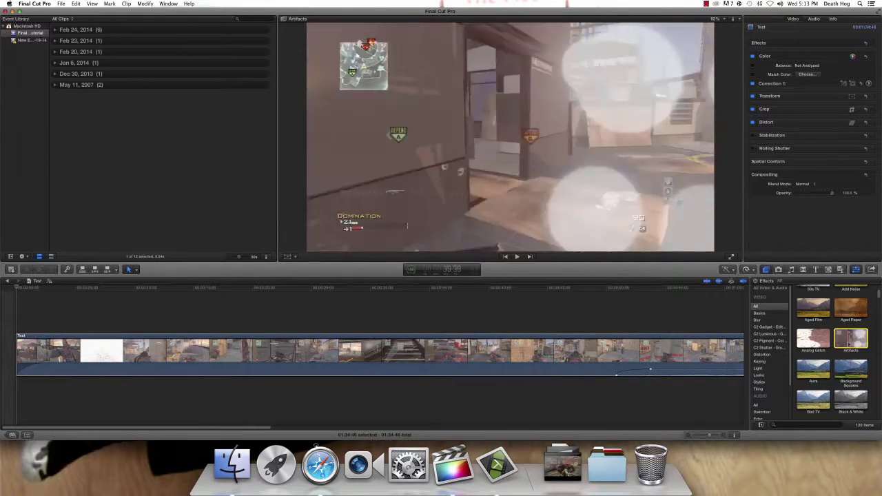
pyautogui.press('space')
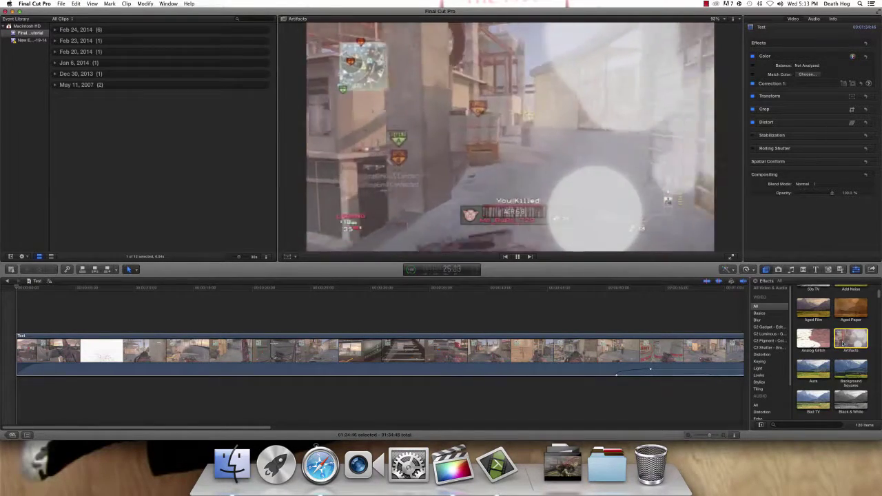
pyautogui.press('space')
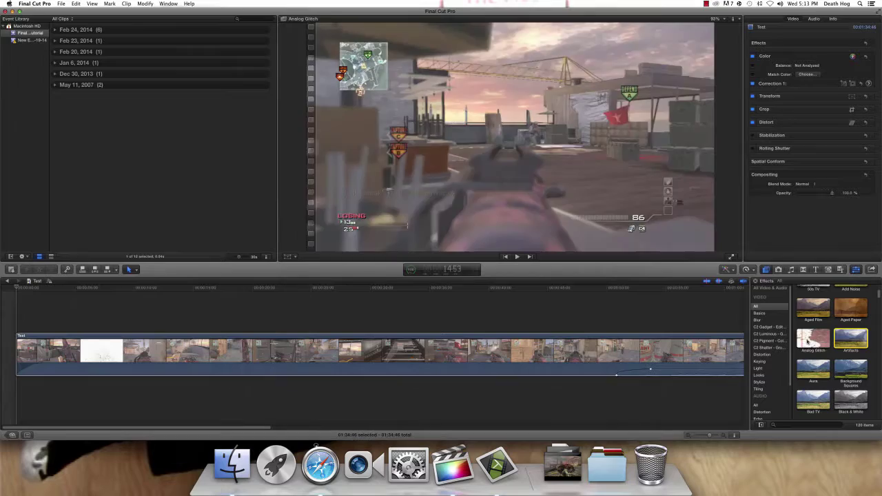
pyautogui.press('space')
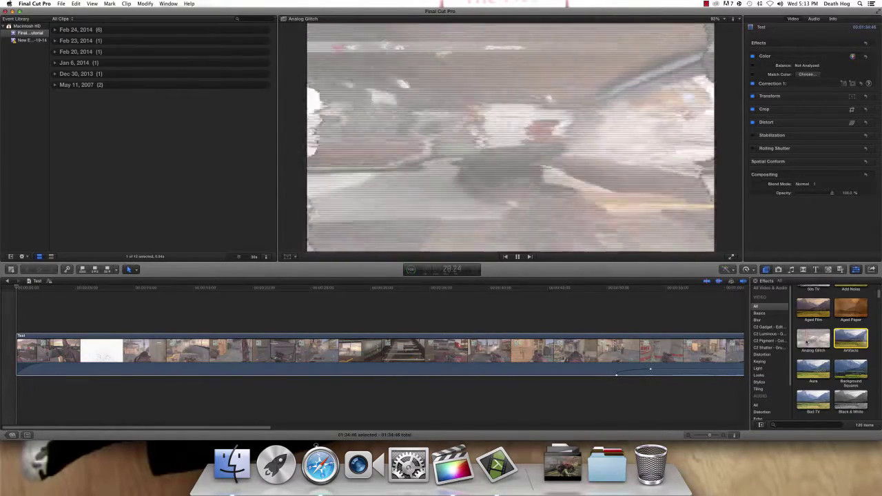
pyautogui.press('space')
pyautogui.scroll(3, 813, 344)
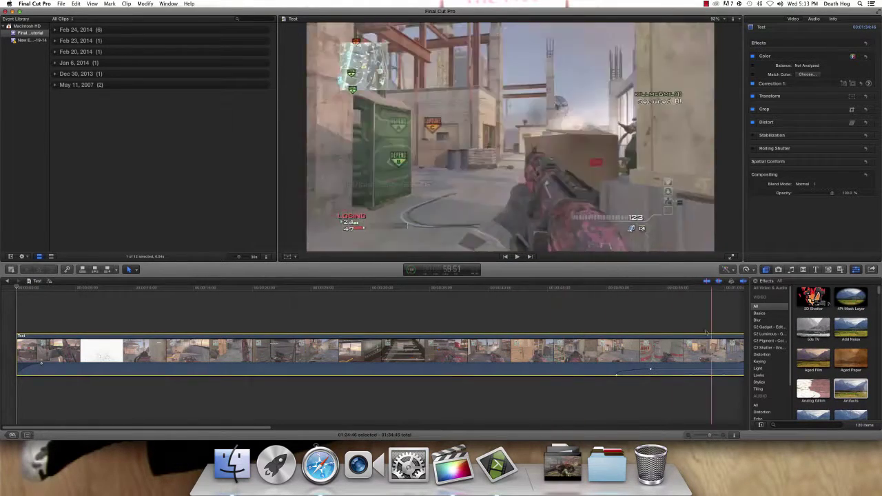
pyautogui.click(684, 317)
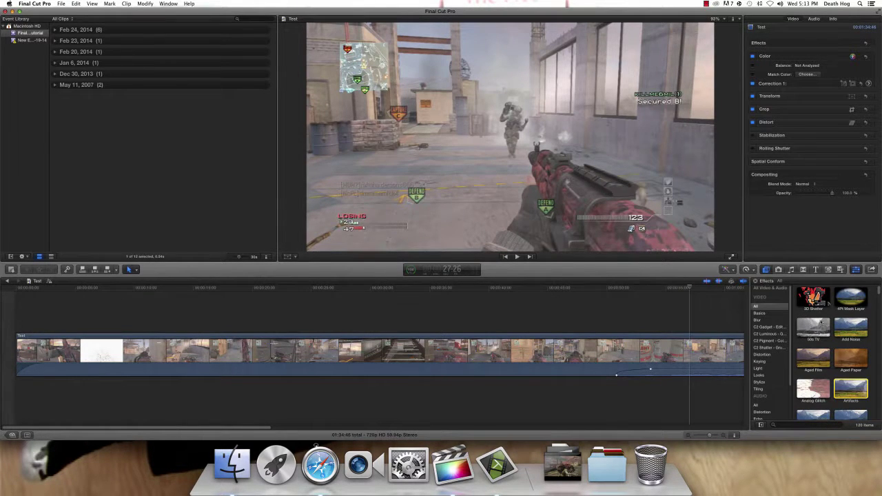
# Search the video effects for "vi" to find the Vignette effect
pyautogui.scroll(-2, 820, 324)
pyautogui.click(822, 424)
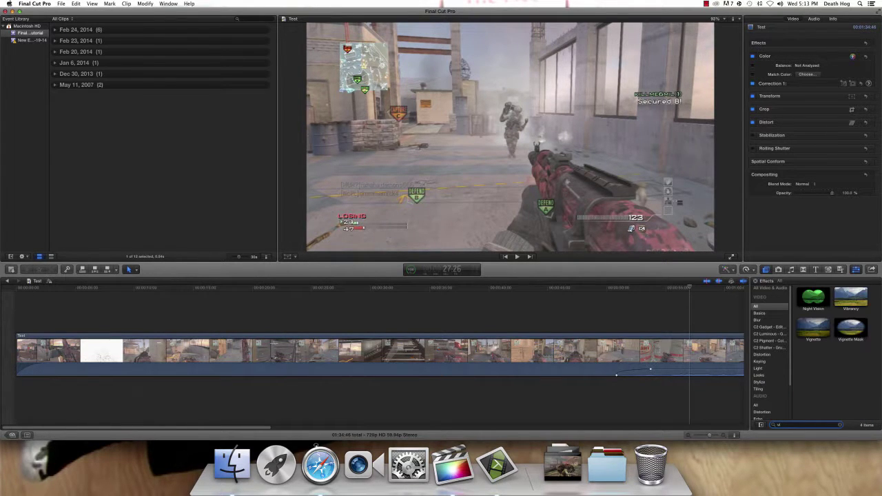
pyautogui.press('Return')
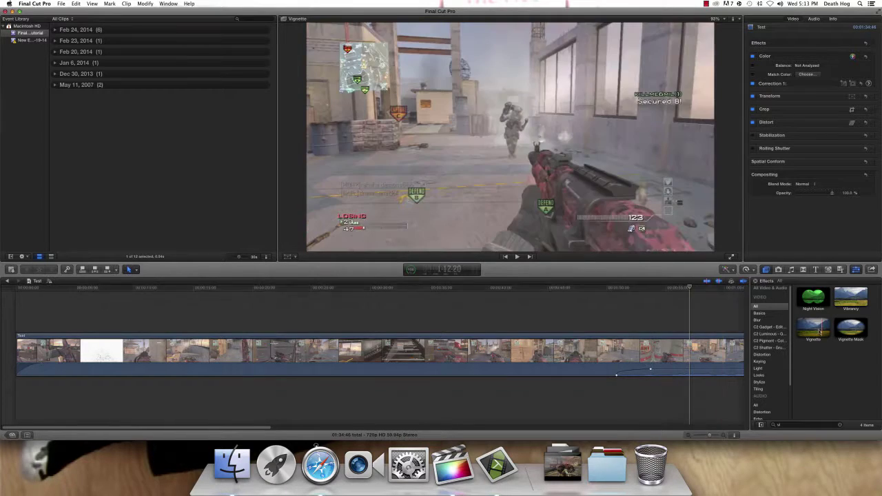
pyautogui.click(712, 352)
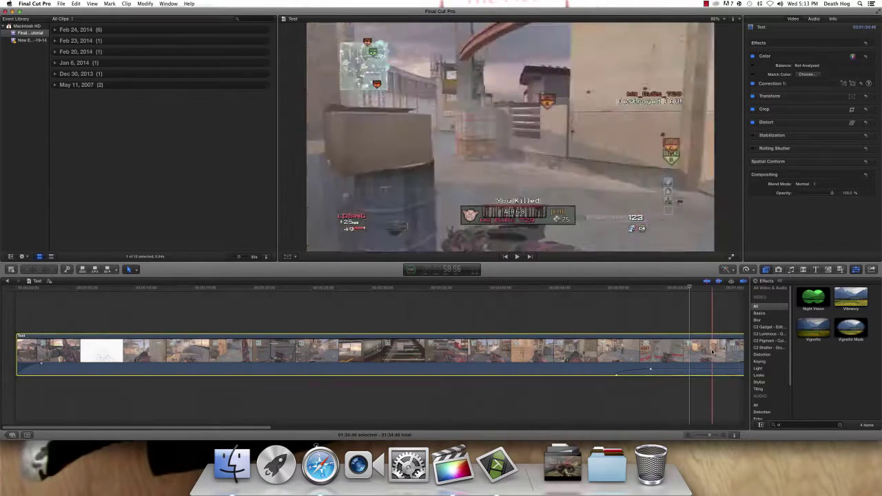
pyautogui.rightClick(713, 352)
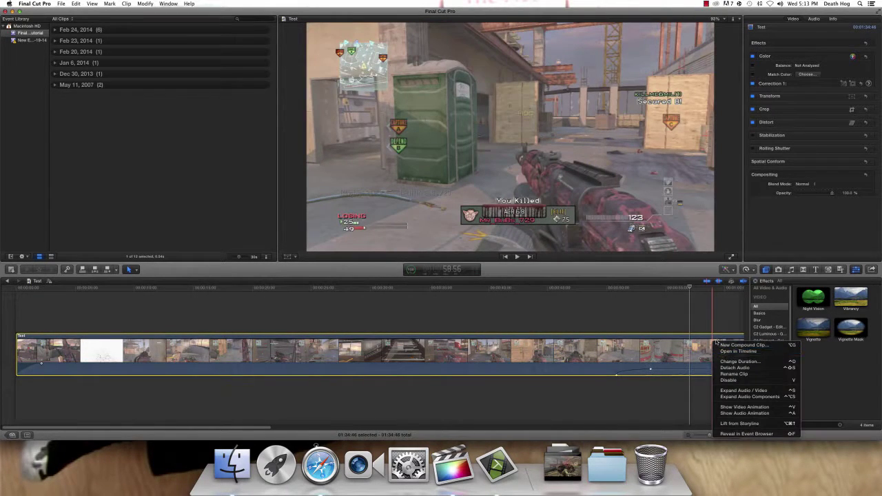
pyautogui.click(714, 317)
pyautogui.rightClick(806, 324)
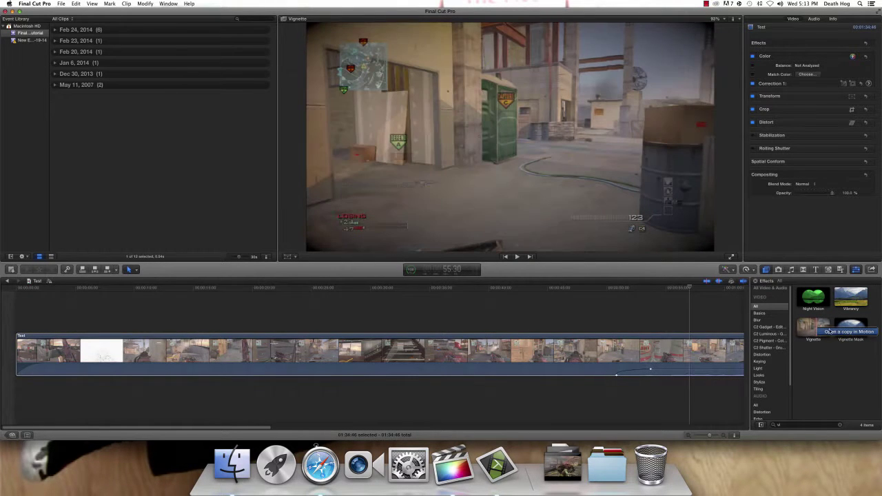
pyautogui.click(813, 329)
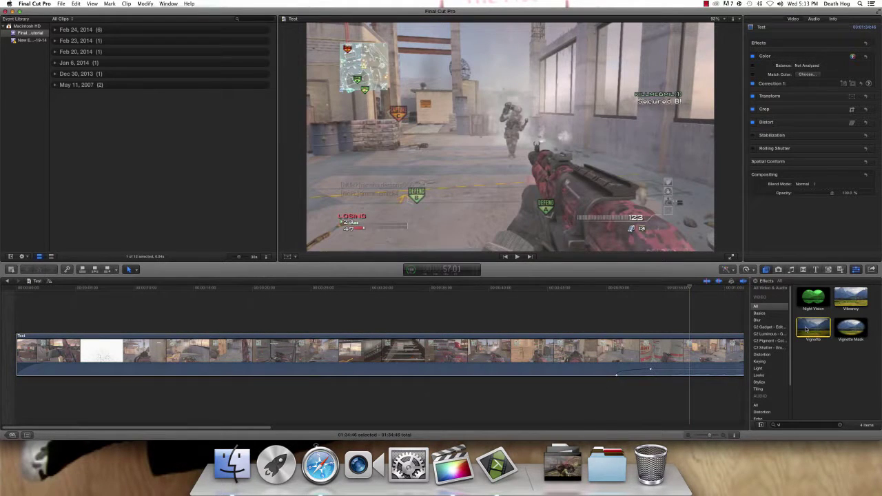
# Apply the Vignette effect to the Test clip in the timeline
pyautogui.moveTo(806, 328); pyautogui.dragTo(586, 354)
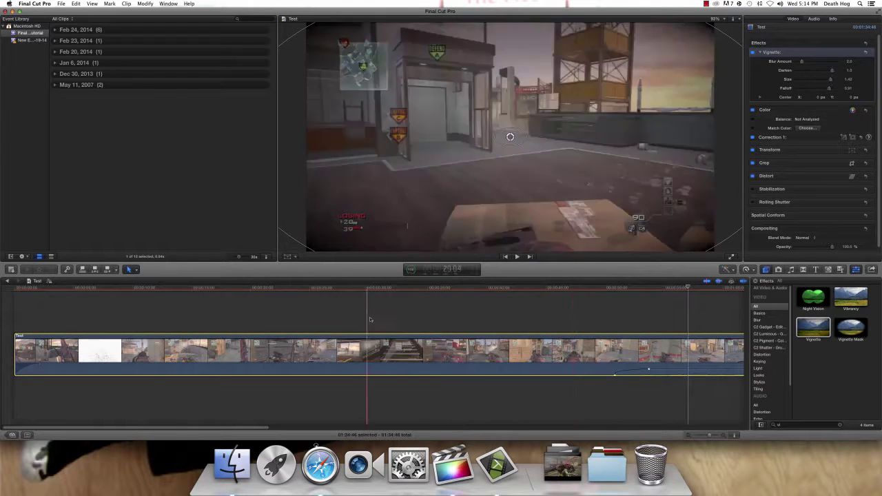
# Hide the Test clip's settings and check the Vignette effect at several points along the timeline
pyautogui.click(348, 355)
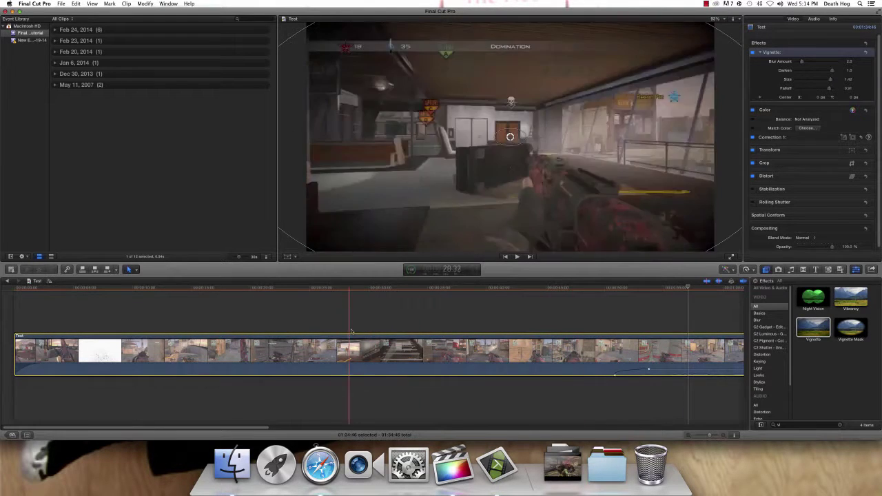
pyautogui.click(855, 270)
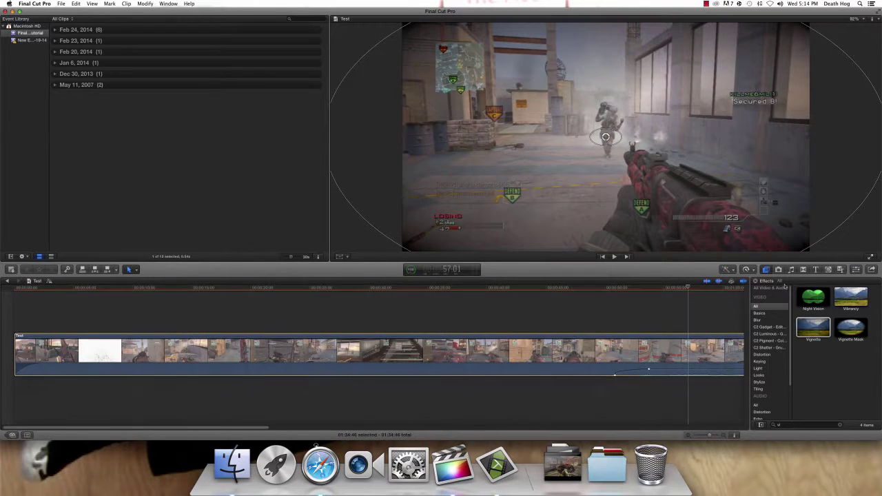
pyautogui.click(580, 320)
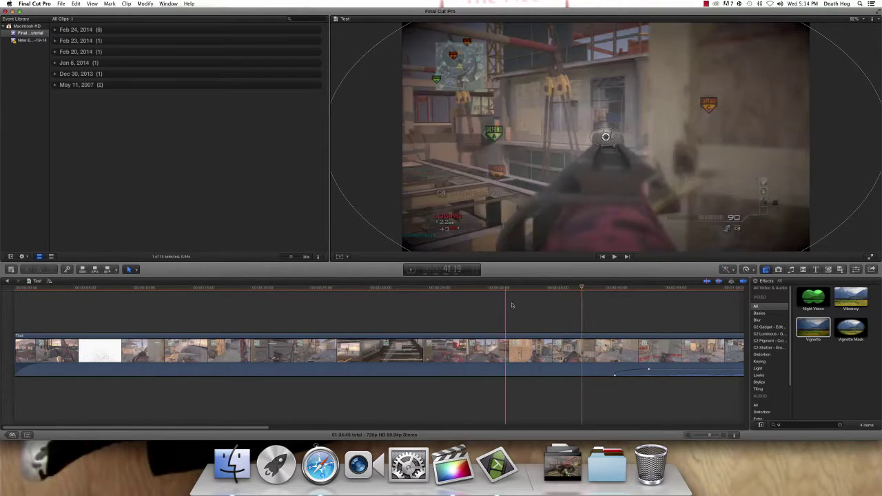
pyautogui.moveTo(601, 172); pyautogui.dragTo(470, 199)
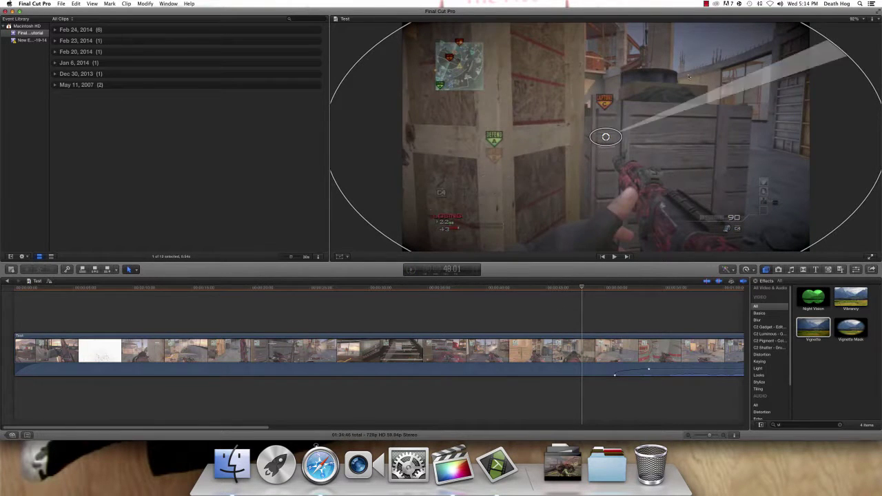
pyautogui.hscroll(-1, 83, 305)
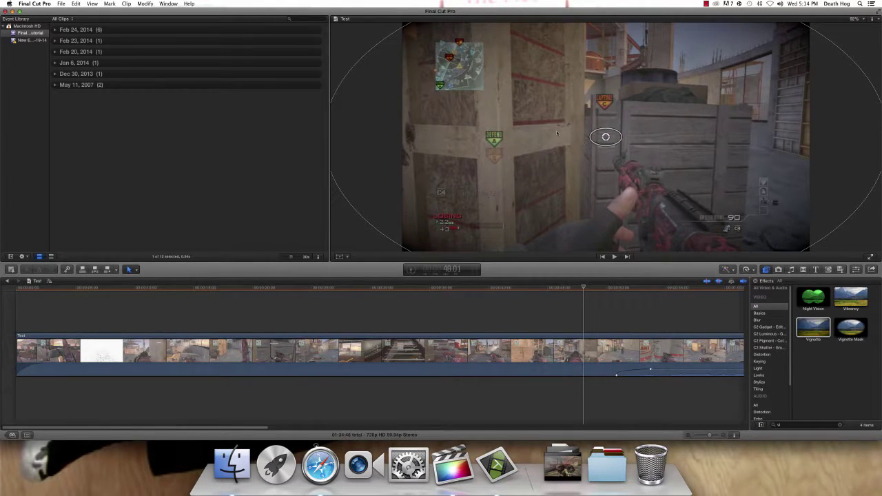
pyautogui.click(491, 288)
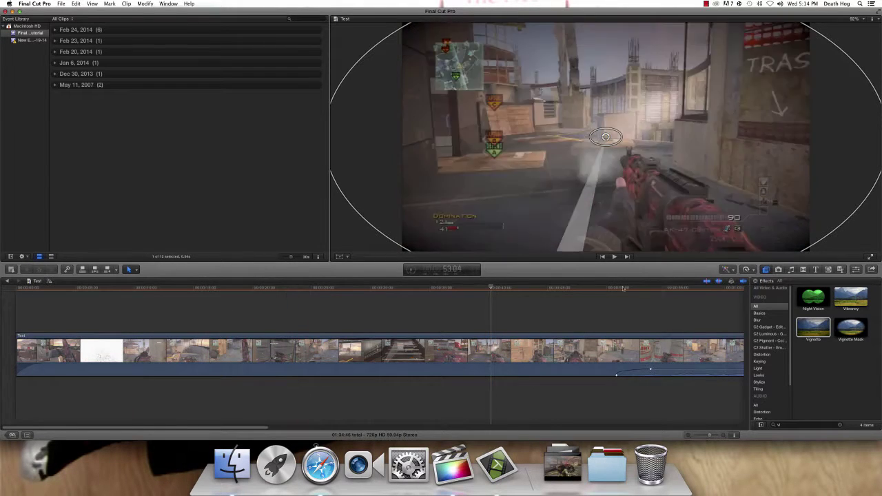
# Show the clip's settings and adjust the Vignette to Blur Amount 16.0, Darken 0.98, Size 1.5 and Falloff 0.75
pyautogui.click(855, 270)
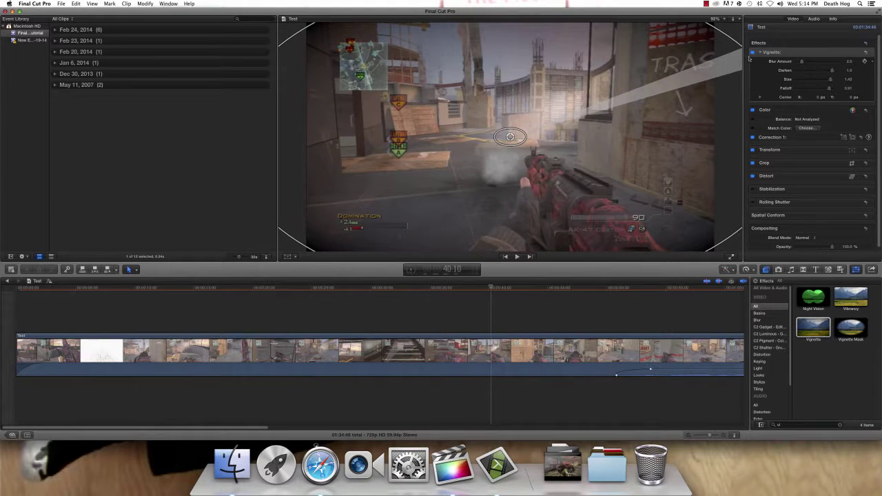
pyautogui.moveTo(625, 140); pyautogui.dragTo(507, 159)
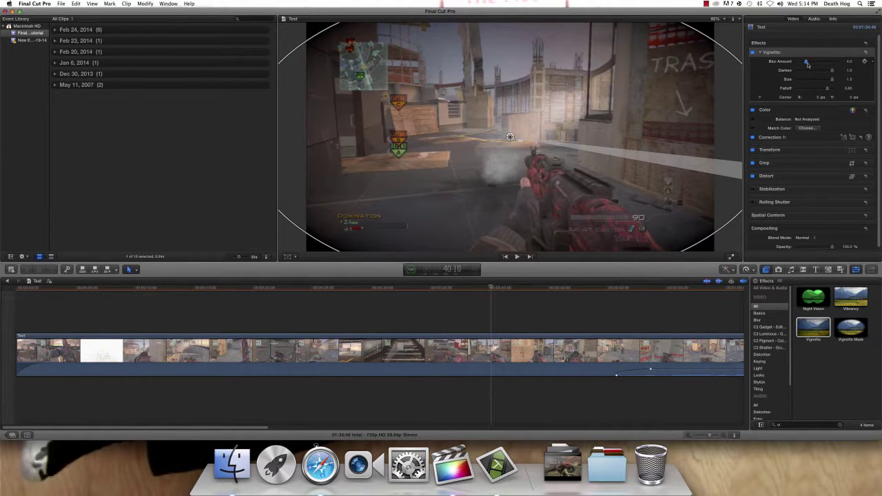
pyautogui.moveTo(807, 63)
pyautogui.mouseDown()
pyautogui.moveTo(828, 63)
pyautogui.moveTo(818, 63)
pyautogui.mouseUp()
pyautogui.click(400, 351)
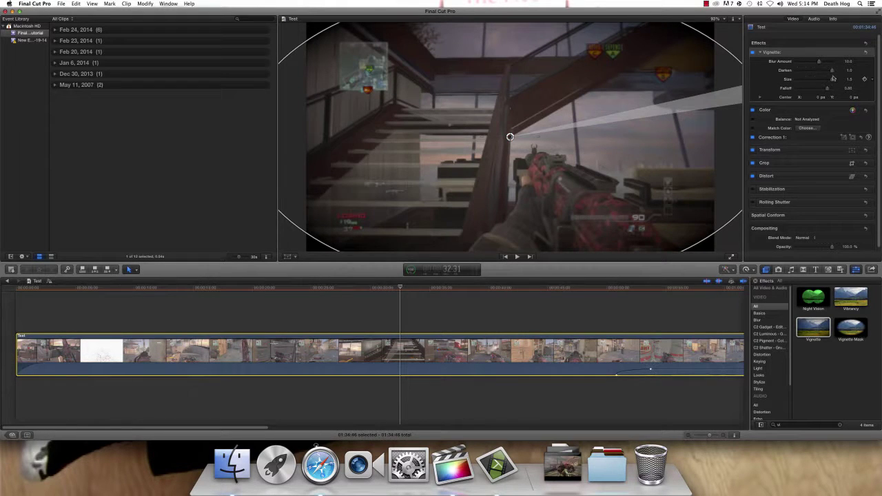
pyautogui.moveTo(832, 71); pyautogui.dragTo(785, 66)
pyautogui.moveTo(828, 88); pyautogui.dragTo(839, 65)
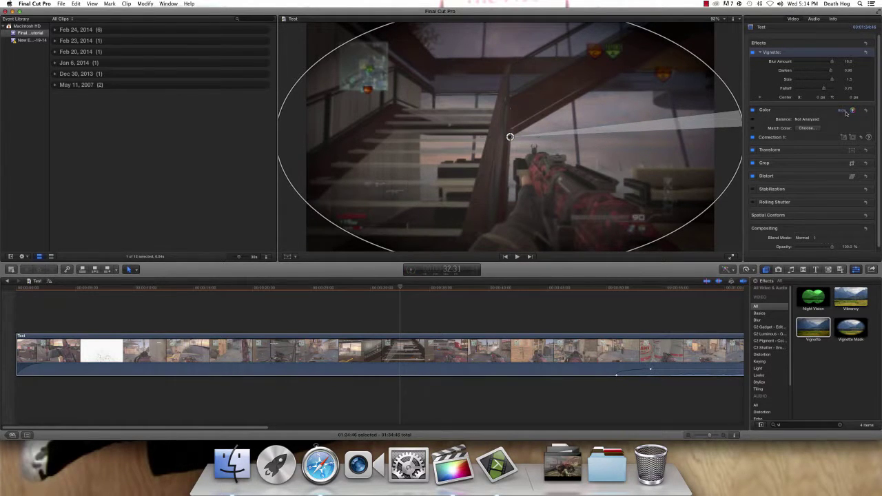
# Try adding a second color correction and matching the Test clip's color to another frame
pyautogui.click(853, 111)
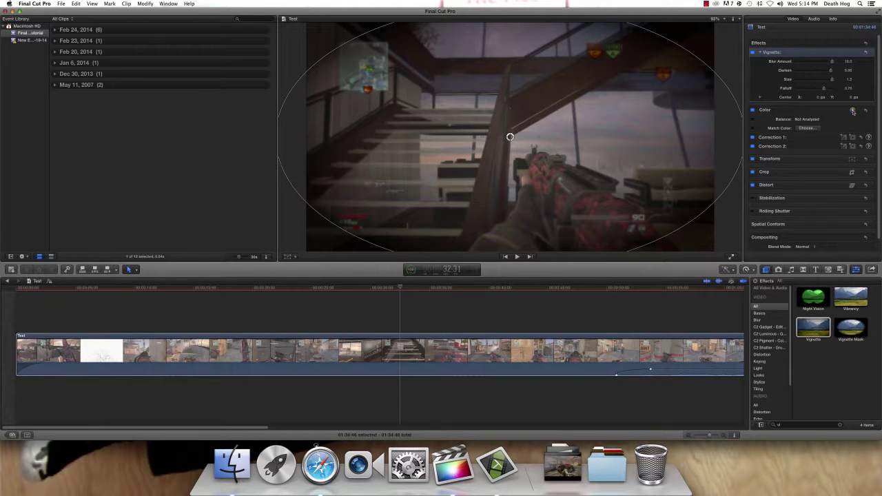
pyautogui.click(807, 128)
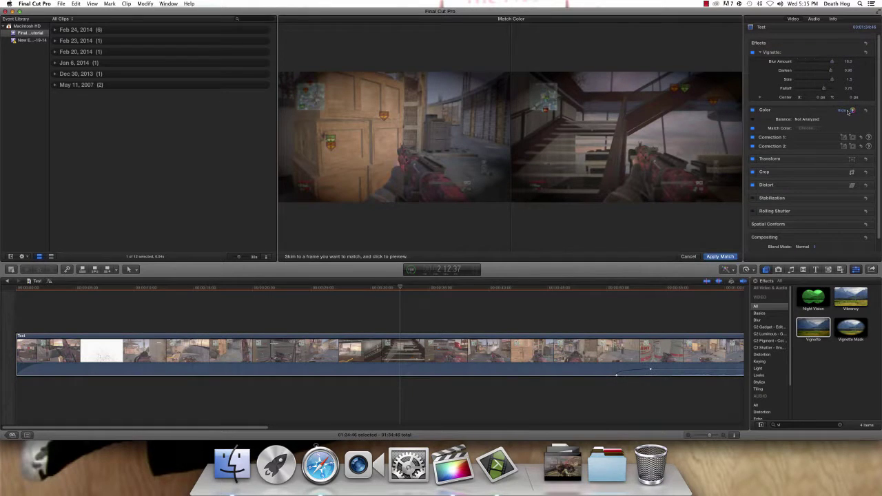
pyautogui.click(841, 112)
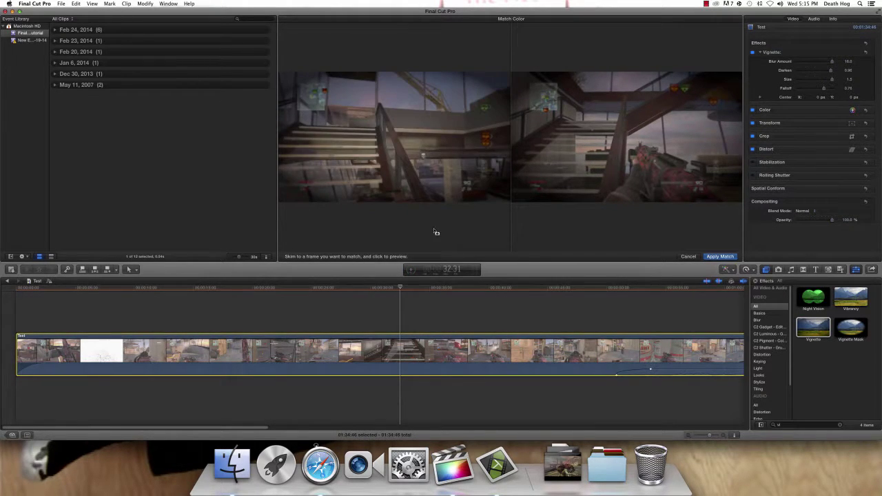
pyautogui.click(720, 256)
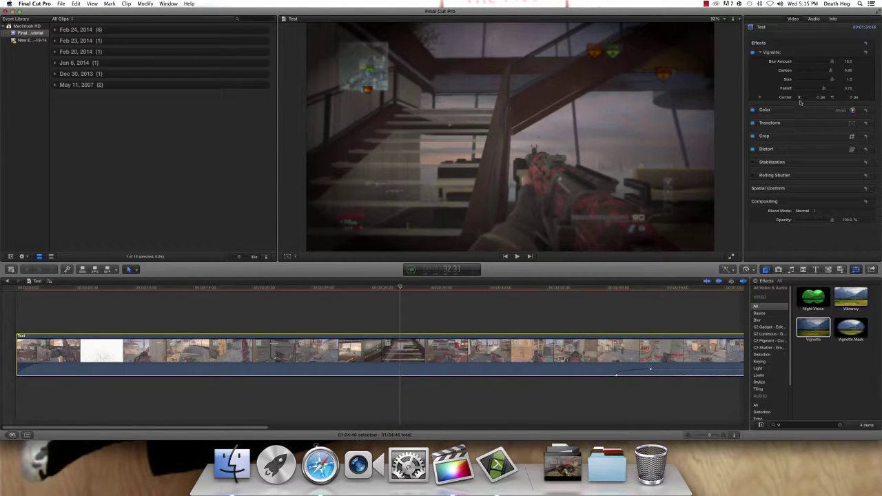
# Try the color Balance option and the on-screen Transform controls on the Test clip
pyautogui.click(845, 109)
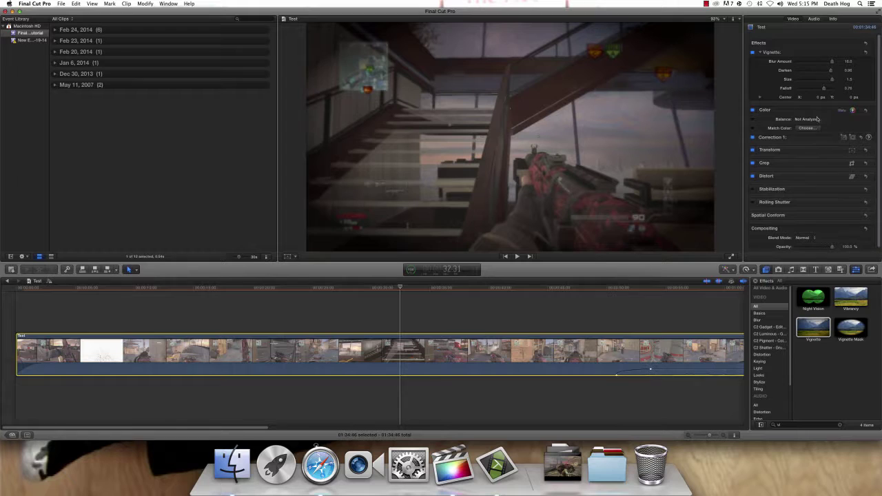
pyautogui.click(752, 121)
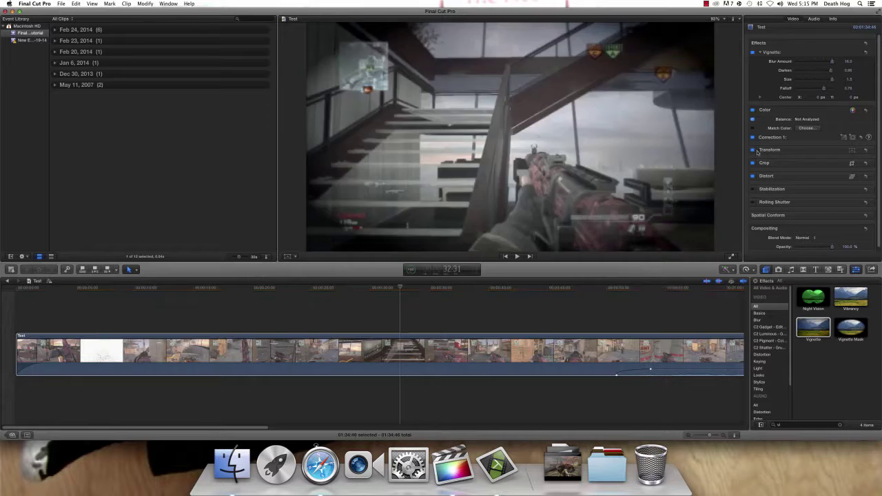
pyautogui.click(851, 151)
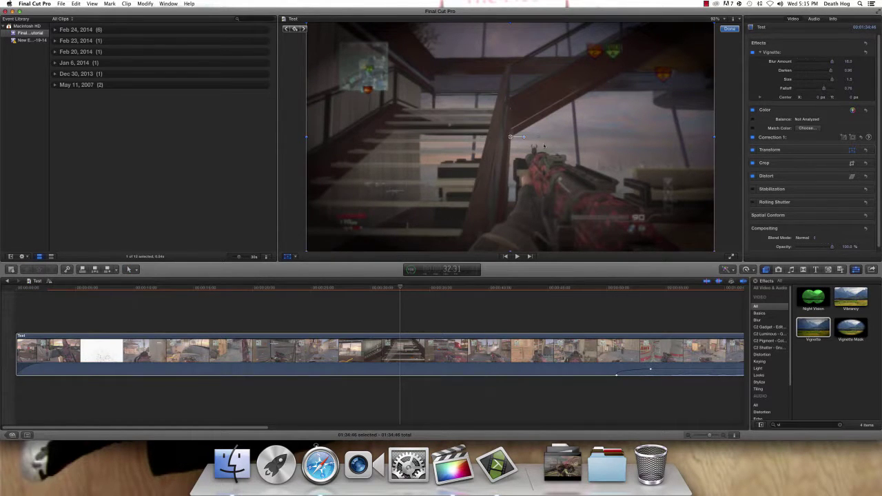
pyautogui.moveTo(543, 146)
pyautogui.mouseDown()
pyautogui.moveTo(606, 172)
pyautogui.moveTo(522, 148)
pyautogui.moveTo(542, 146)
pyautogui.mouseUp()
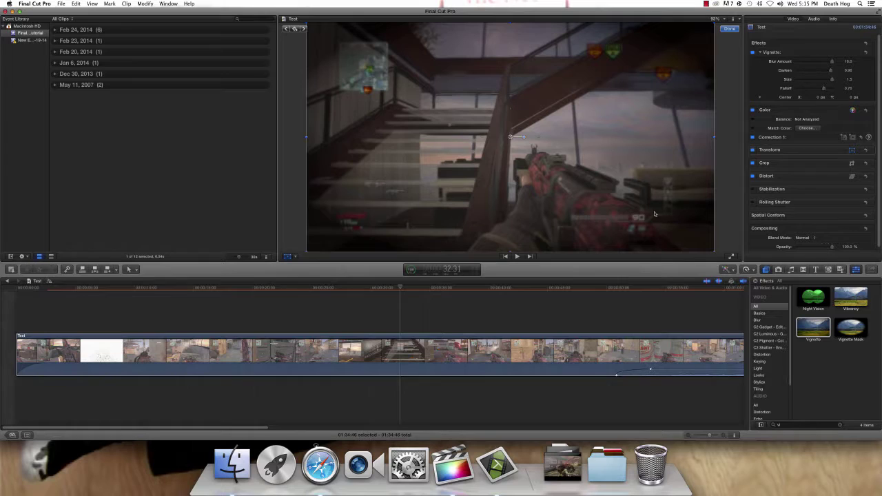
pyautogui.scroll(-1, 817, 208)
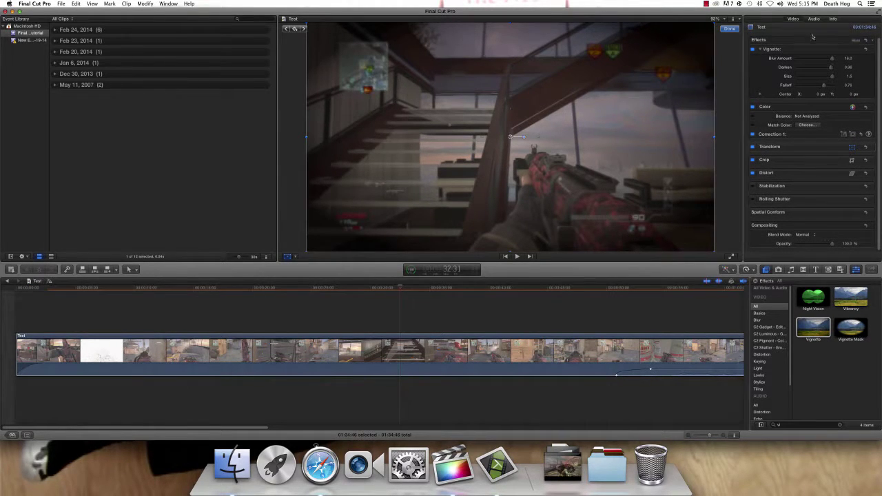
# Raise the Test clip's audio volume to about -8 dB
pyautogui.click(376, 323)
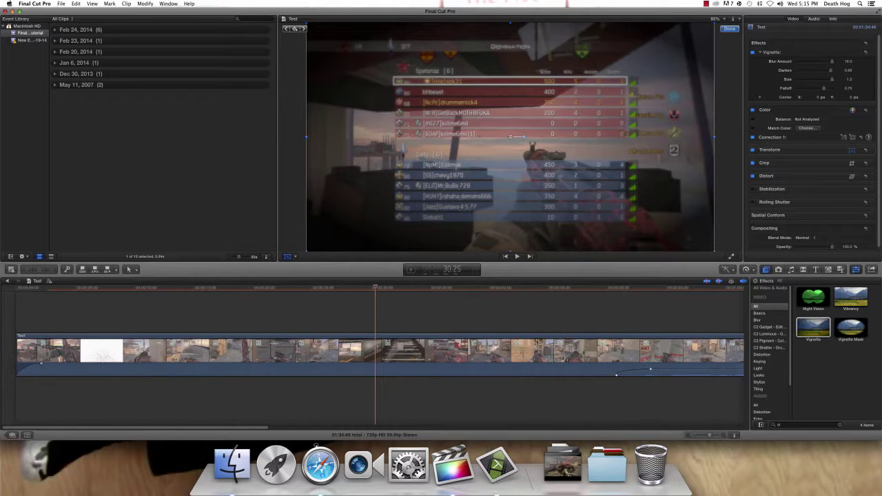
pyautogui.moveTo(414, 376); pyautogui.dragTo(410, 369)
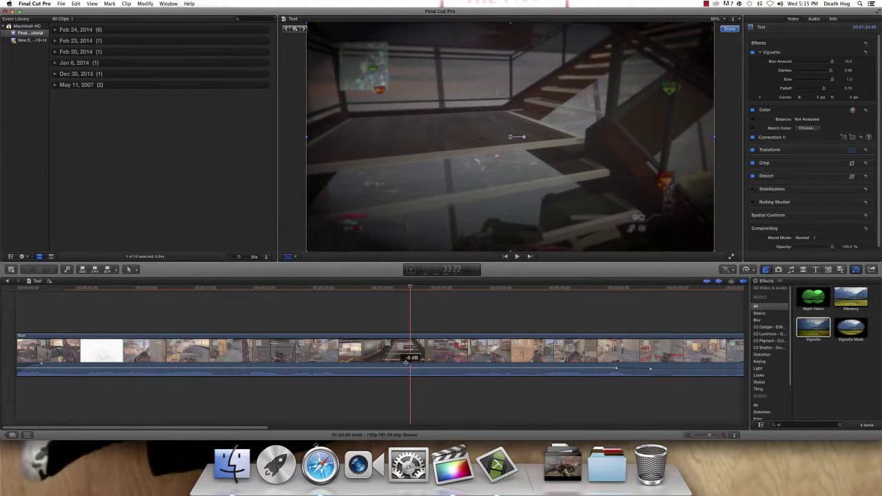
# Play the Test clip from about the 28-second mark to review the adjusted Vignette and audio
pyautogui.moveTo(337, 345); pyautogui.dragTo(335, 346)
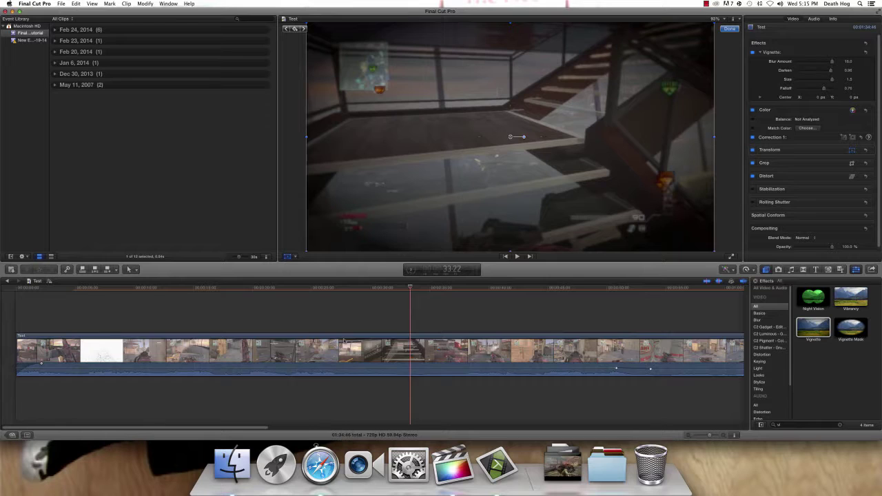
pyautogui.press('space')
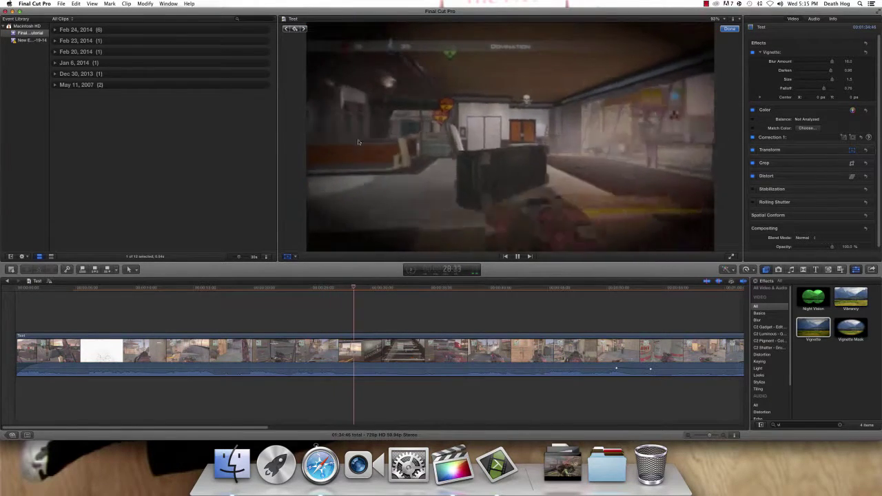
pyautogui.press('space')
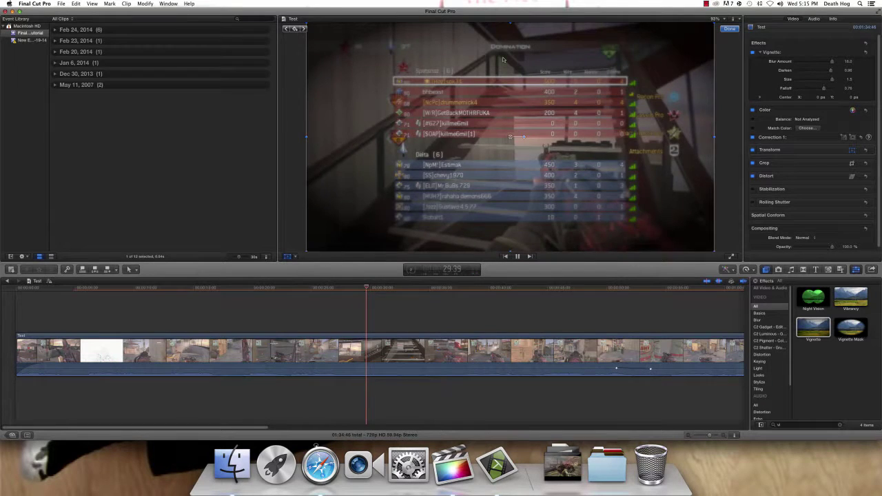
pyautogui.press('space')
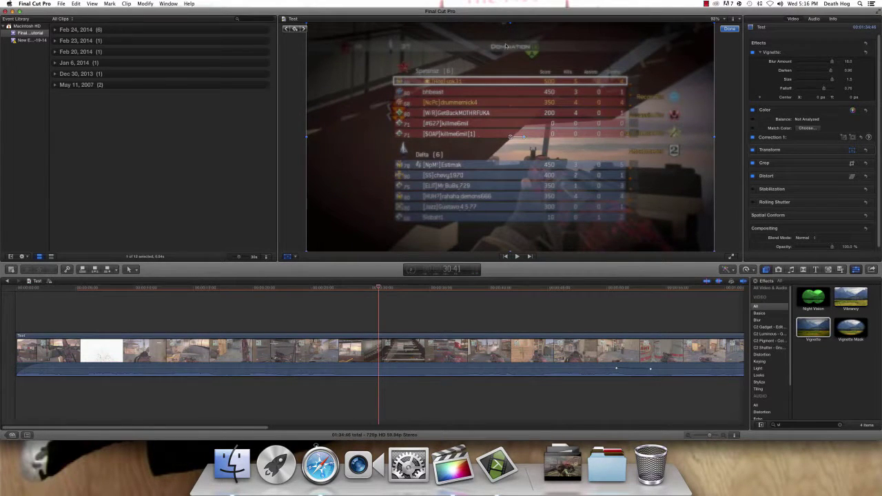
pyautogui.press('space')
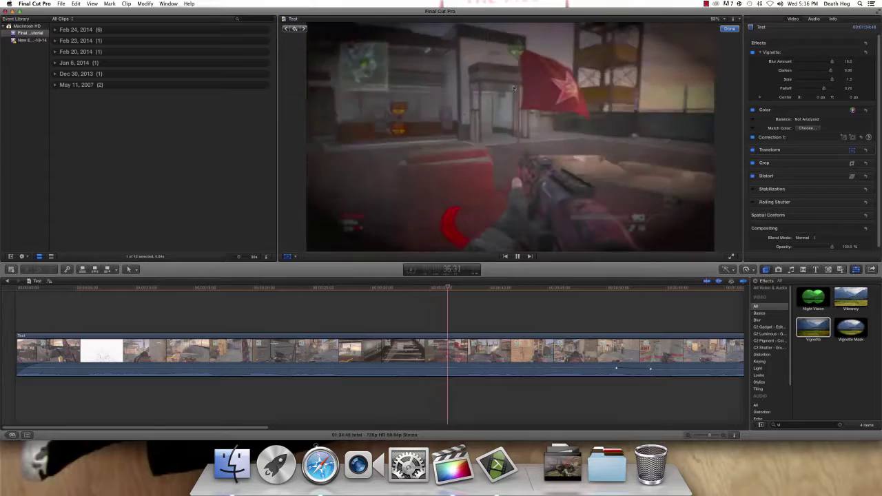
pyautogui.press('space')
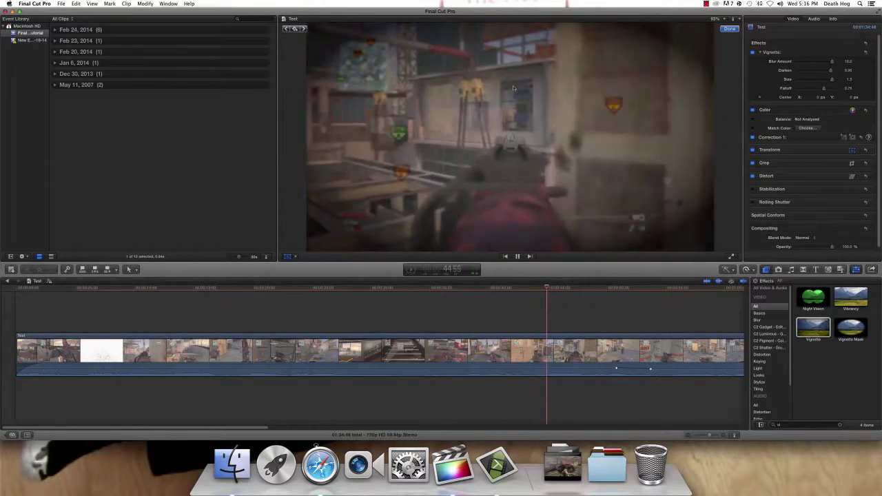
pyautogui.press('space')
pyautogui.press('space')
pyautogui.press('space')
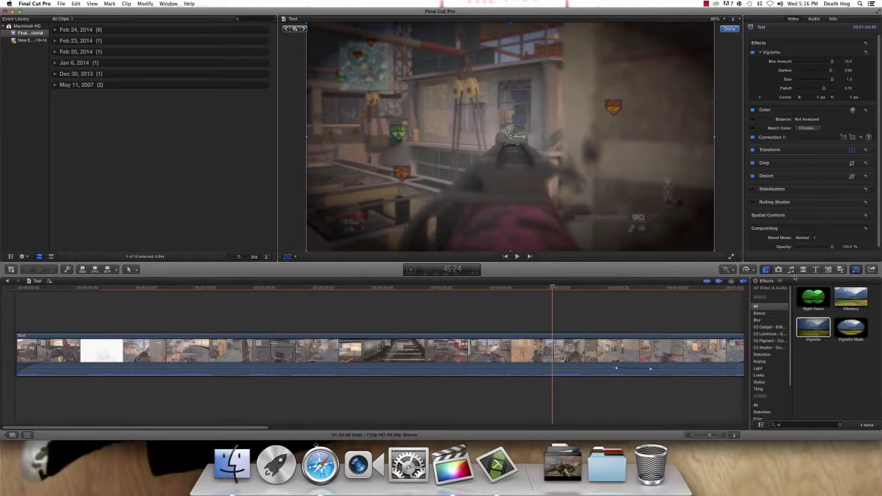
# Hide the clip's settings and leave the Transform mode in the viewer
pyautogui.click(855, 270)
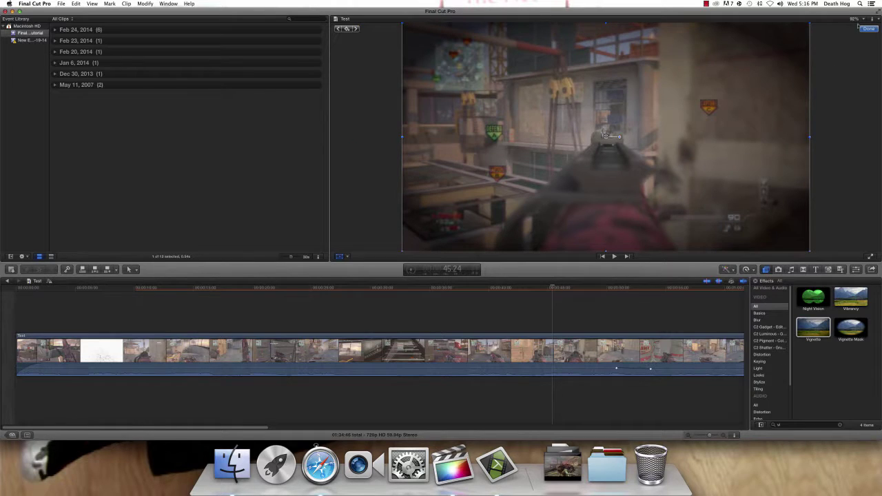
pyautogui.click(867, 29)
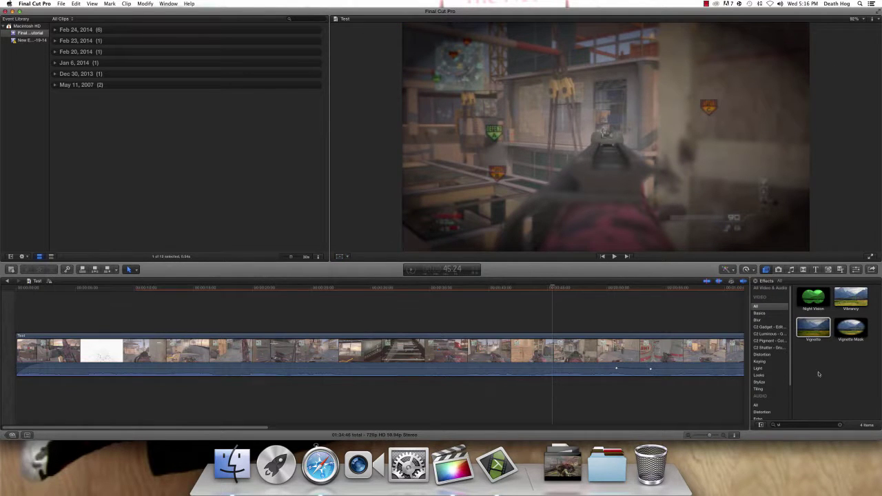
# Clear the effects search and browse the effects in the Basics and C2 Luminous categories
pyautogui.scroll(-1, 779, 334)
pyautogui.scroll(1, 779, 334)
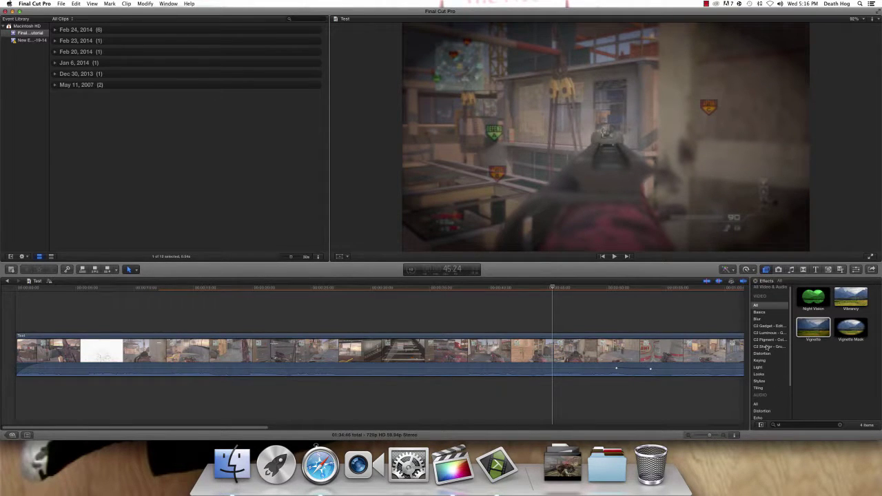
pyautogui.click(760, 312)
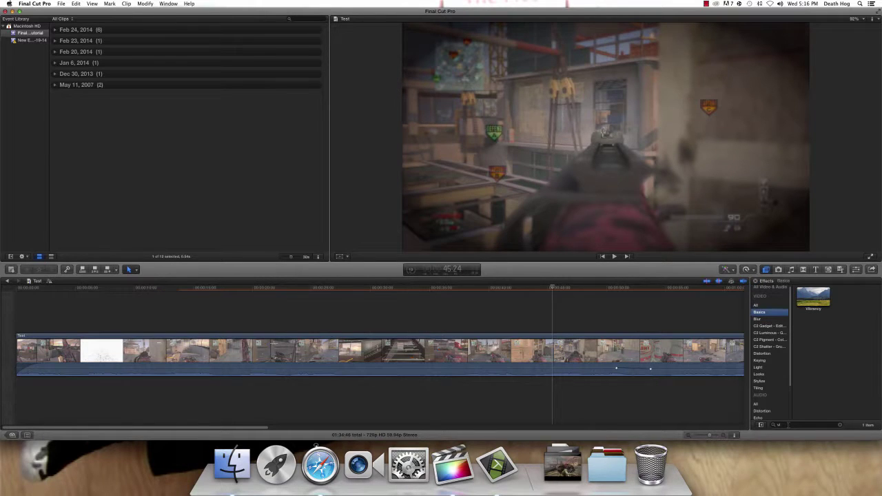
pyautogui.moveTo(788, 425); pyautogui.dragTo(779, 425)
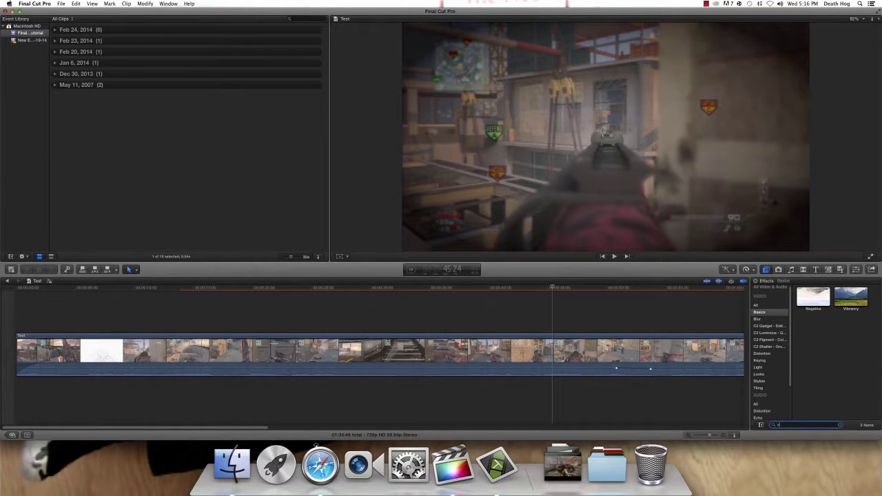
pyautogui.press('BackSpace')
pyautogui.press('Return')
pyautogui.scroll(-1, 826, 321)
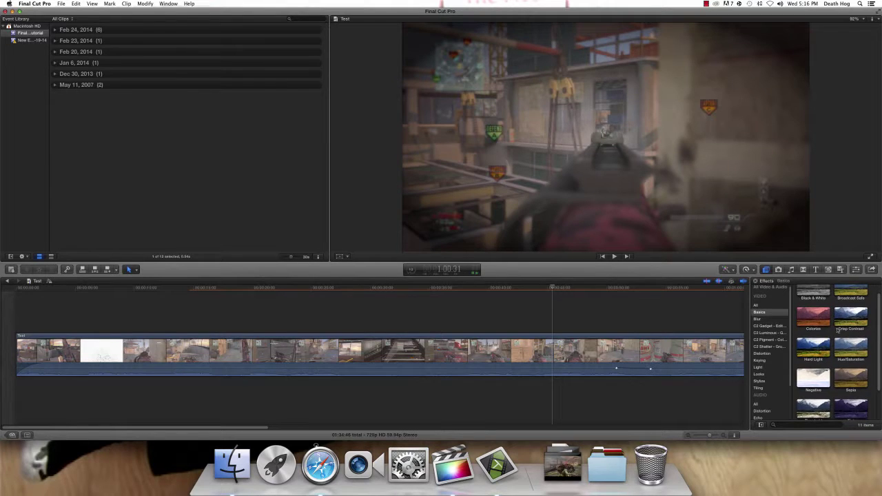
pyautogui.click(775, 332)
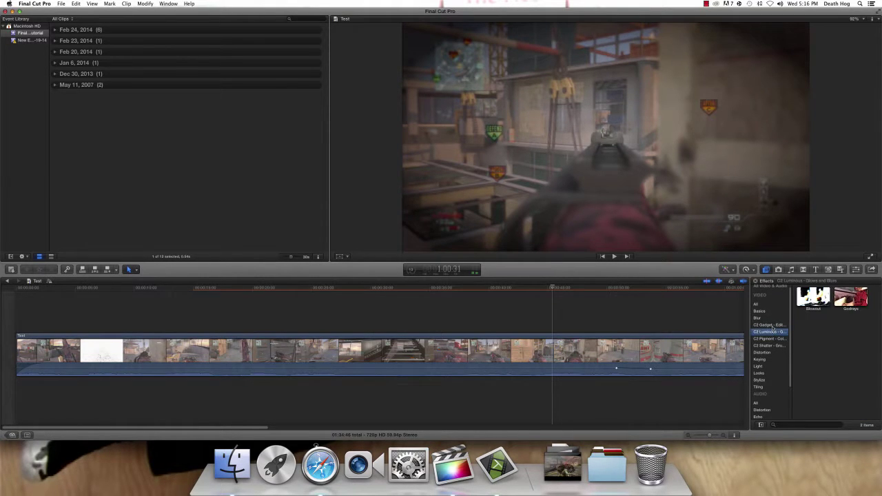
# Browse the C2 Pigment, C2 Shatter and Distortion video effects, and preview Glass Block and Heat on the Test clip
pyautogui.click(774, 339)
pyautogui.click(771, 346)
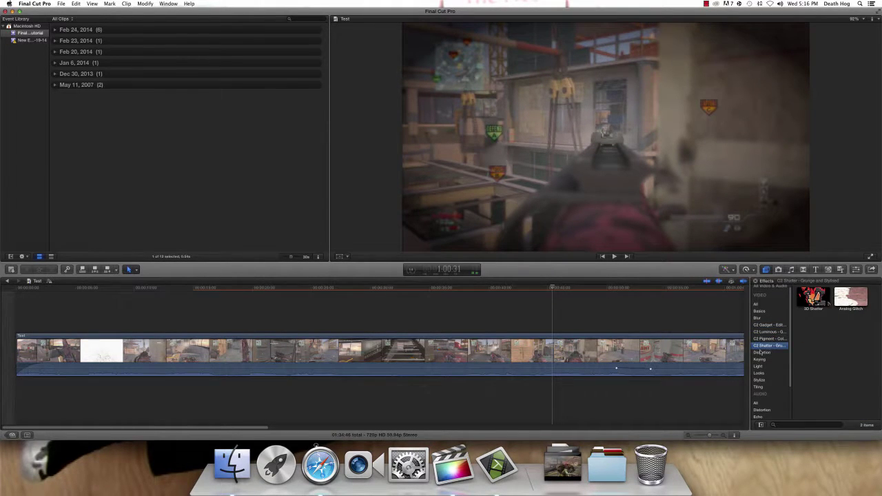
pyautogui.click(761, 352)
pyautogui.scroll(-3, 834, 324)
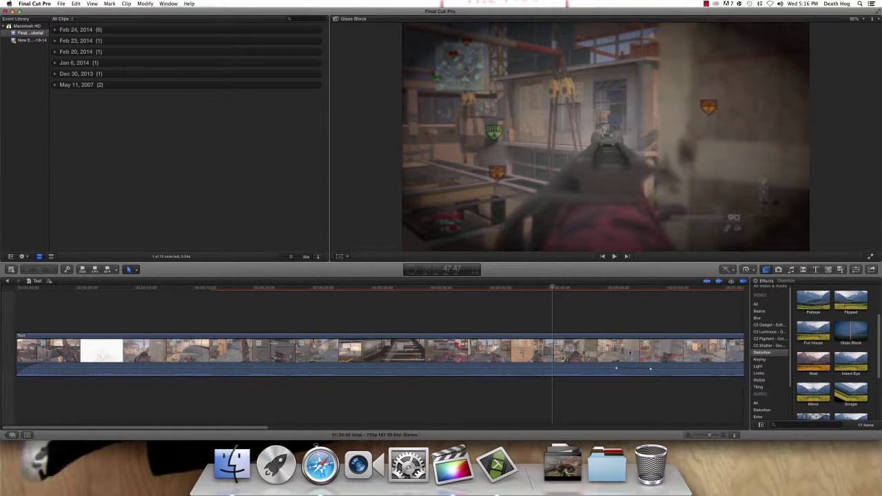
pyautogui.click(629, 352)
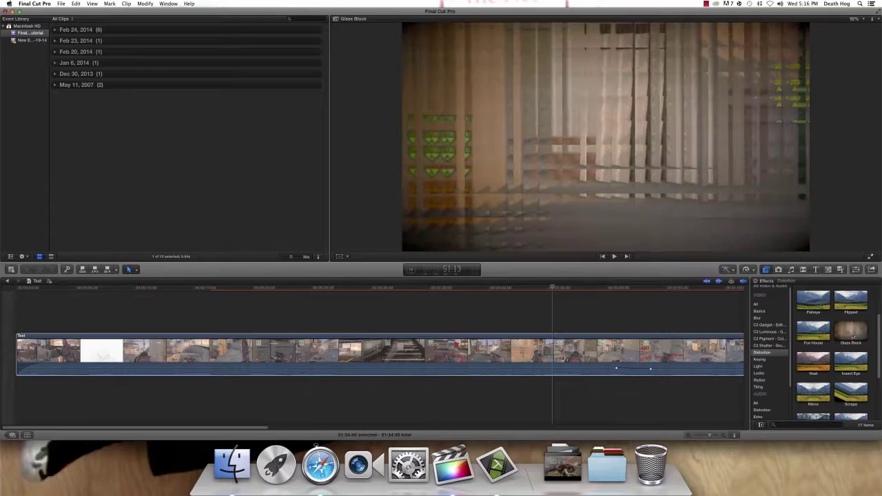
pyautogui.press('space')
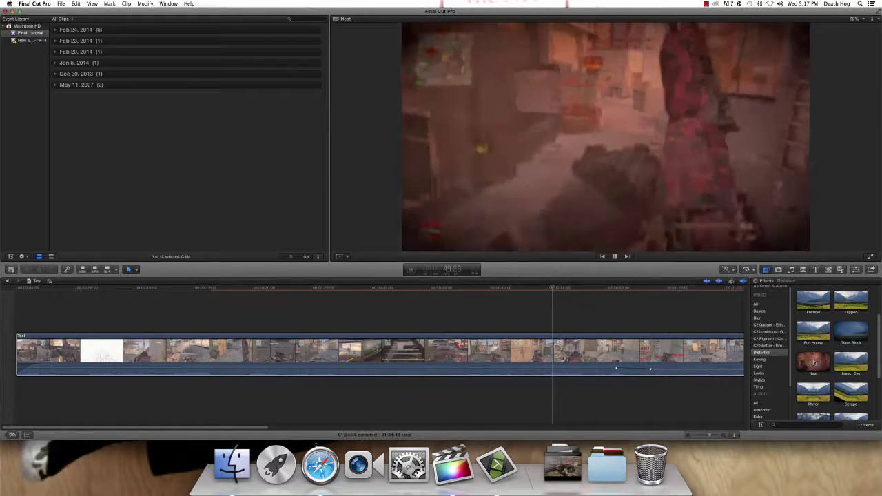
# Browse the Keying, Stylize and Tiling video effects, and preview the Tile effect on the Test clip
pyautogui.click(761, 359)
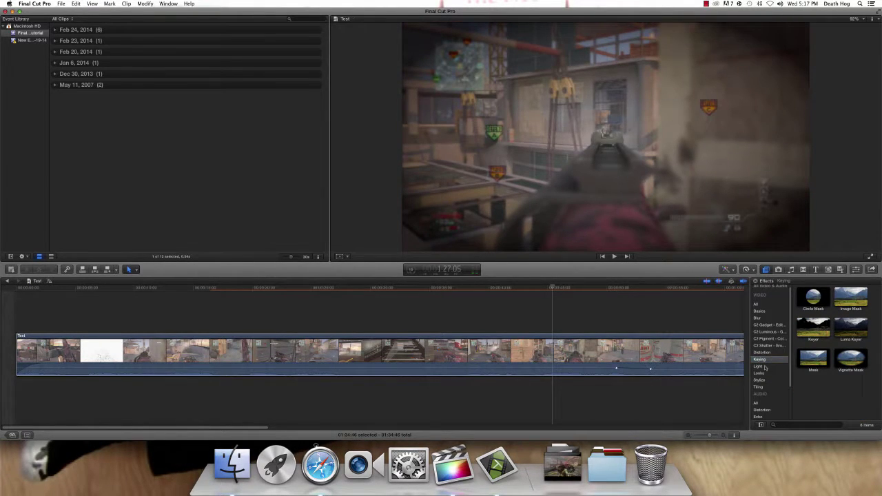
pyautogui.click(763, 380)
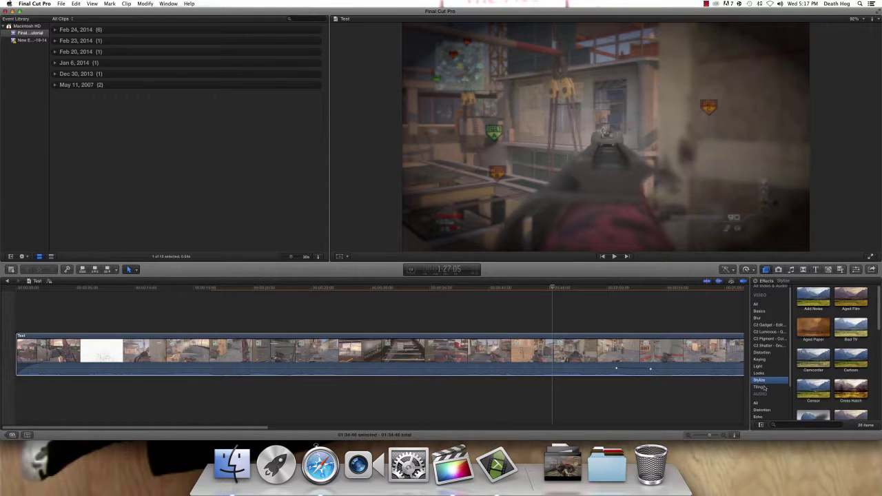
pyautogui.click(762, 387)
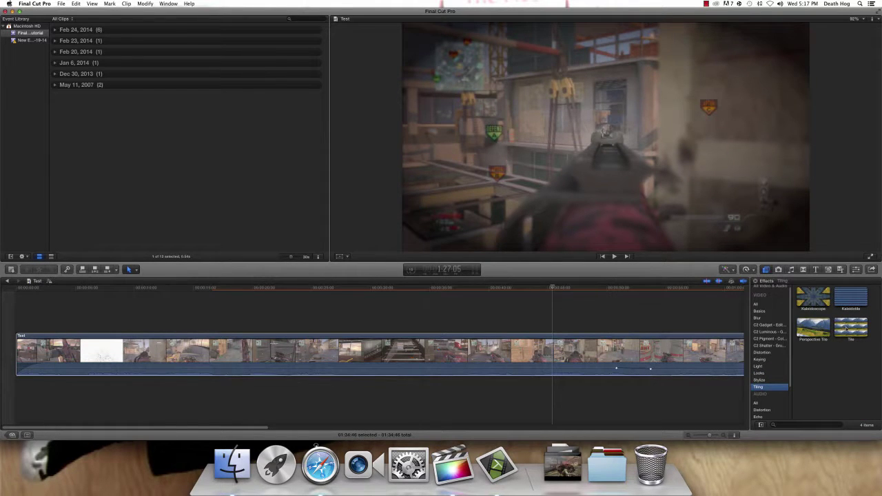
pyautogui.press('space')
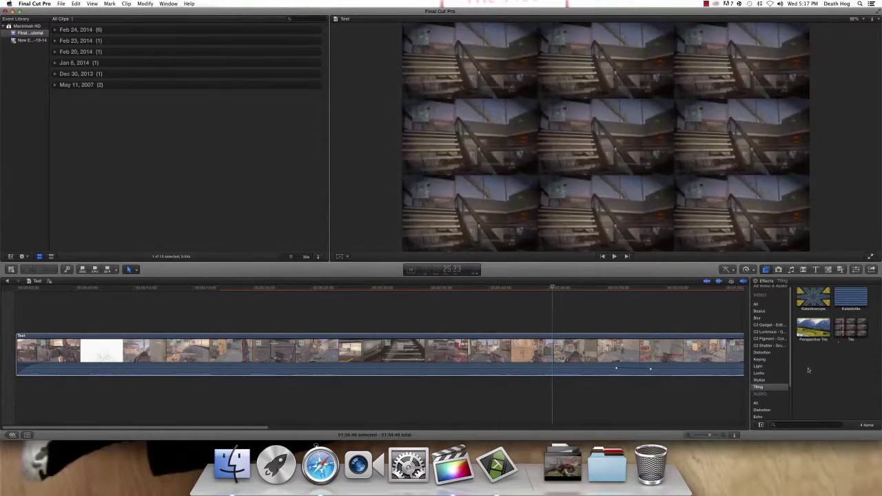
# Place the playhead at about the 43-second mark of the Test clip and list all audio effects
pyautogui.scroll(-1, 777, 374)
pyautogui.scroll(-2, 777, 374)
pyautogui.click(507, 358)
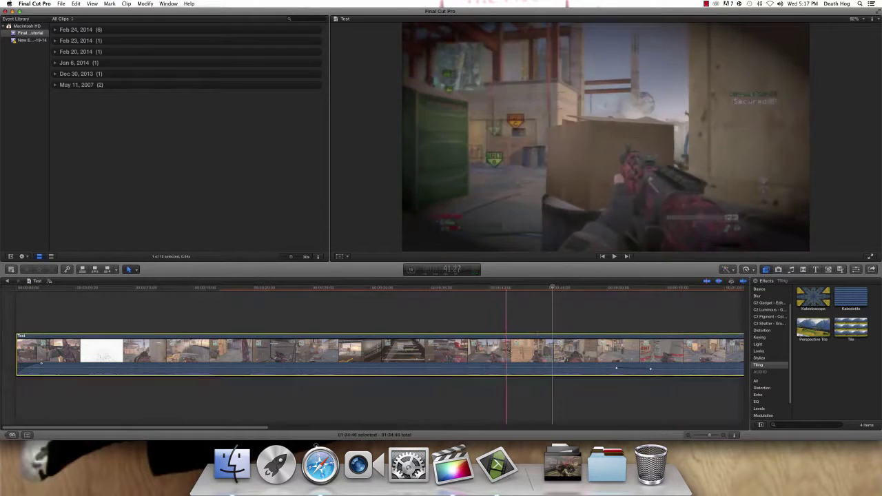
pyautogui.click(534, 367)
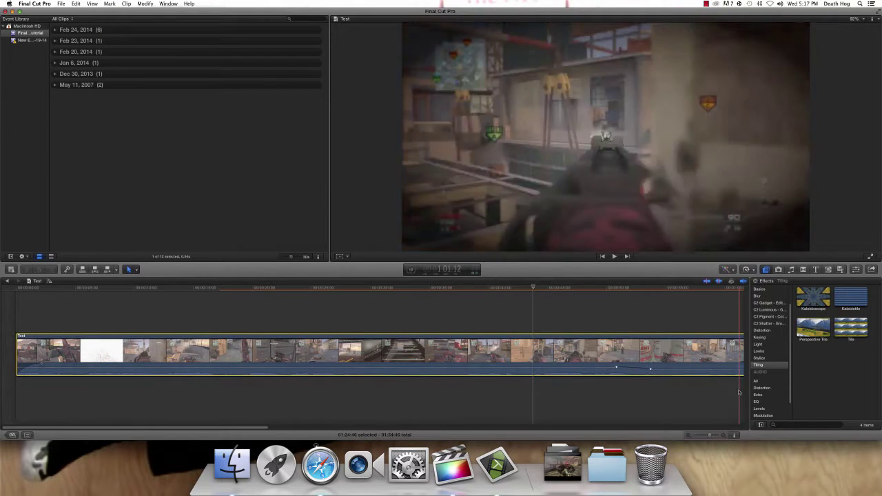
pyautogui.scroll(-1, 772, 384)
pyautogui.scroll(-2, 772, 383)
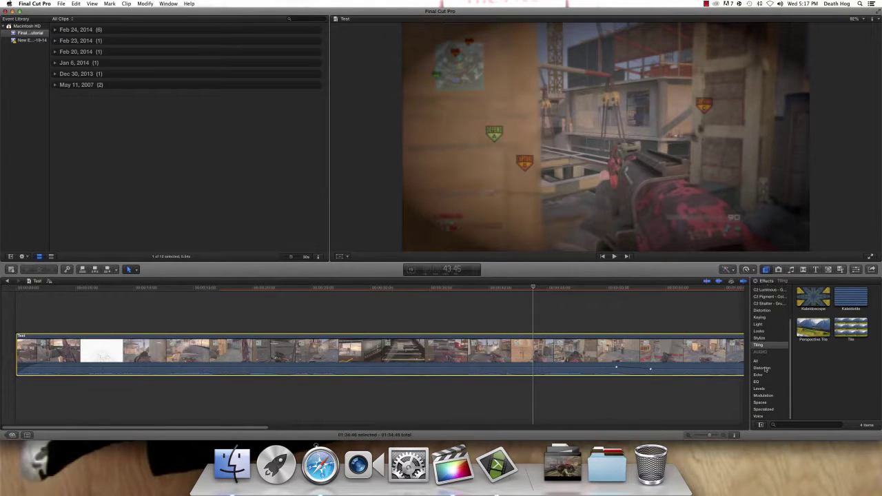
pyautogui.click(760, 359)
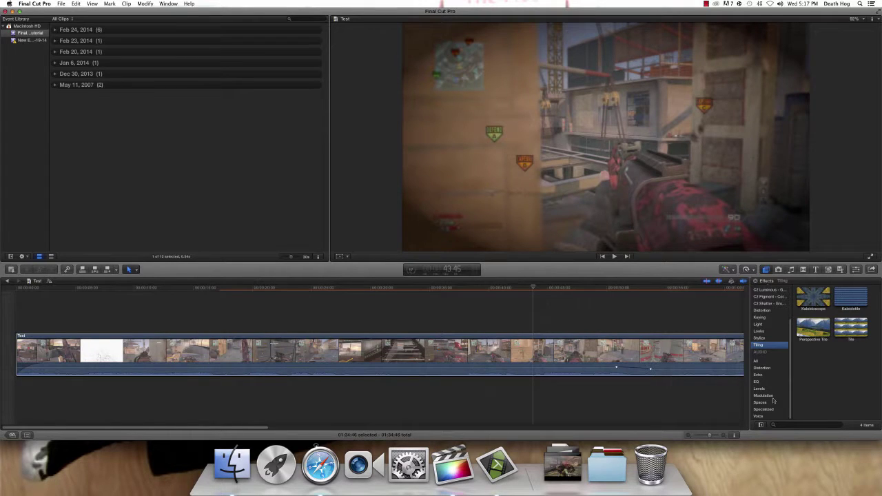
pyautogui.click(760, 361)
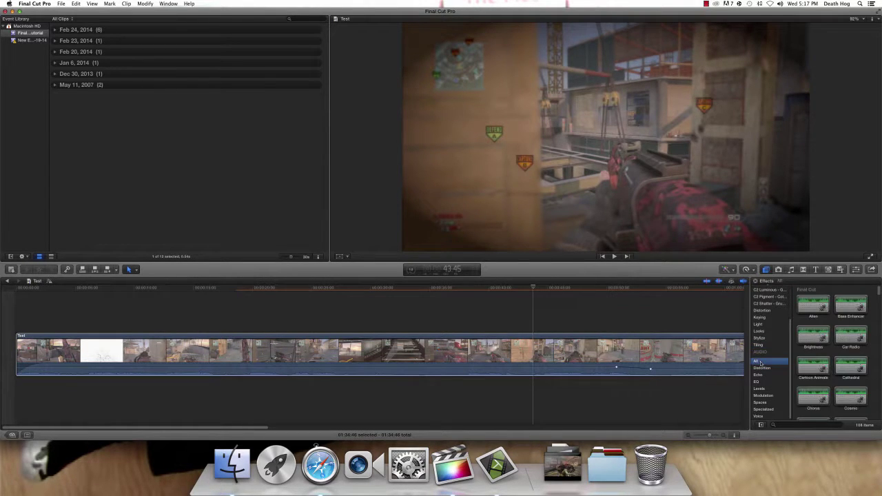
# Apply the Walkie Talkie audio effect, found by searching for "walk", to the Test clip and play it from about 41 seconds
pyautogui.click(802, 425)
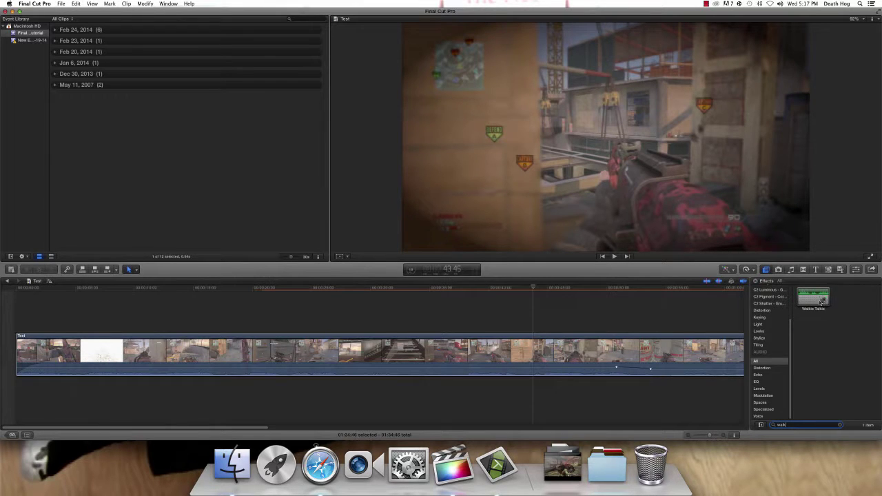
pyautogui.moveTo(820, 301); pyautogui.dragTo(596, 352)
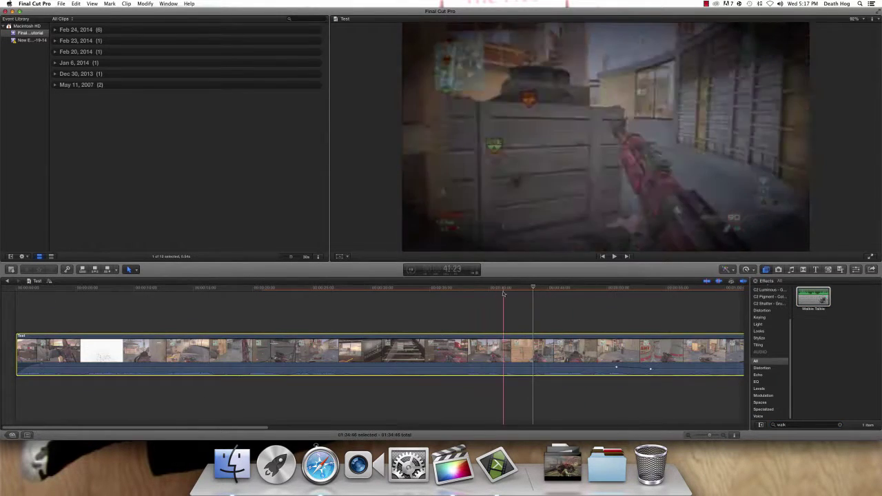
pyautogui.press('space')
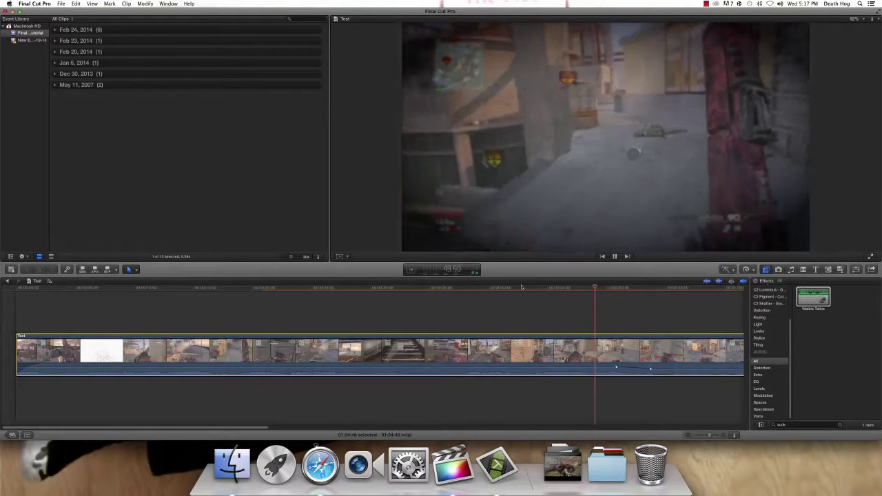
pyautogui.press('space')
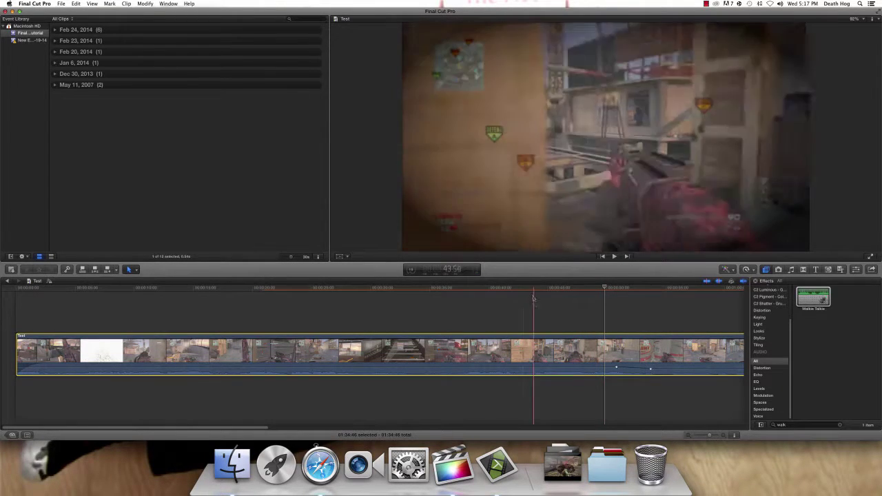
# Expand the Test clip into separate video and audio, play a short part, and collapse it again
pyautogui.rightClick(536, 346)
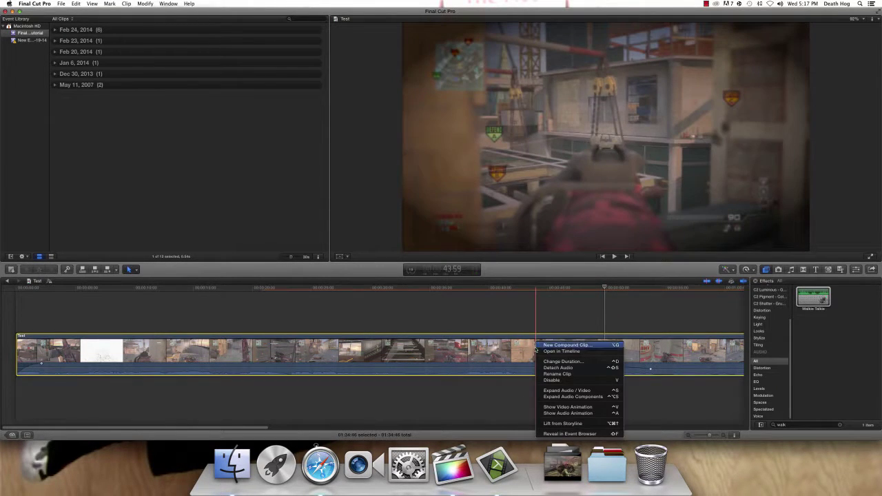
pyautogui.click(582, 391)
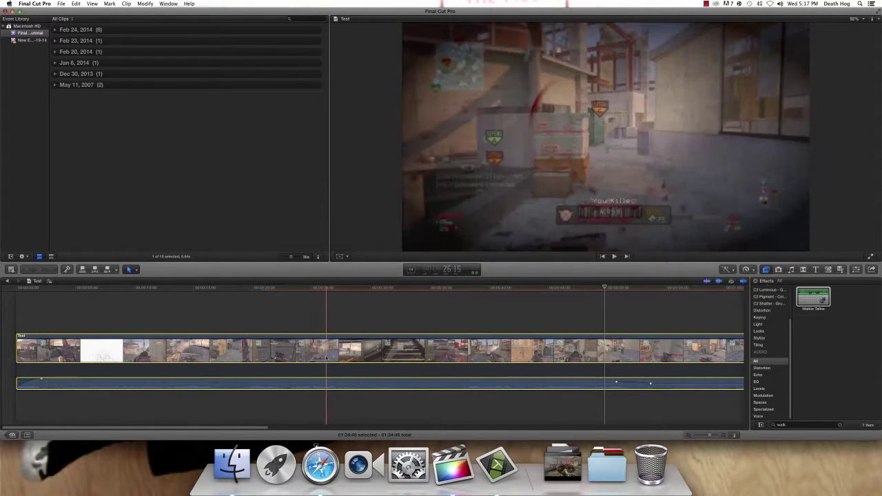
pyautogui.press('space')
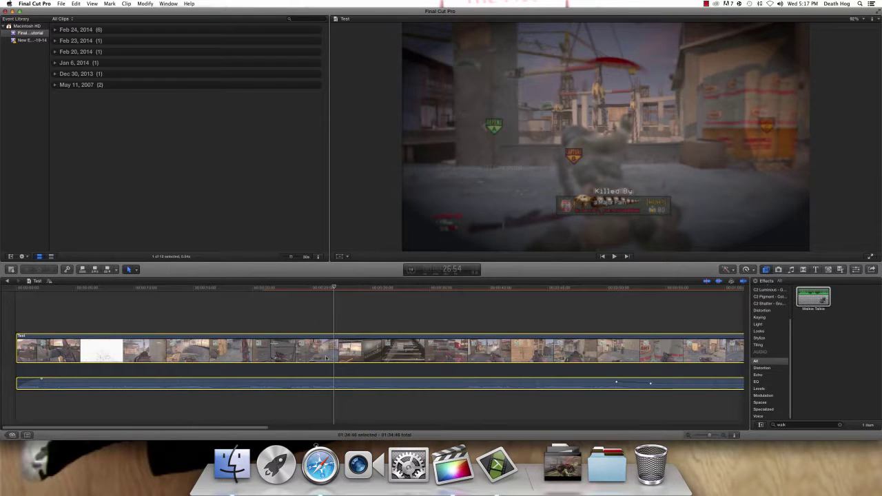
pyautogui.rightClick(426, 356)
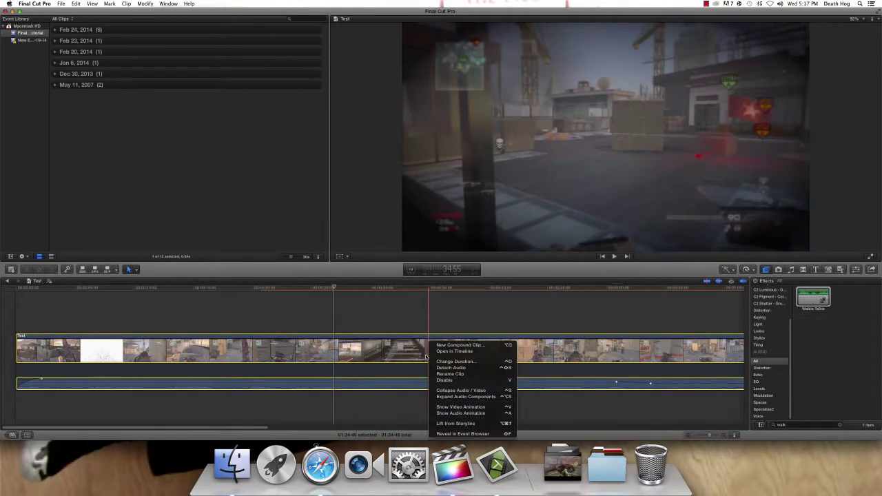
pyautogui.click(461, 390)
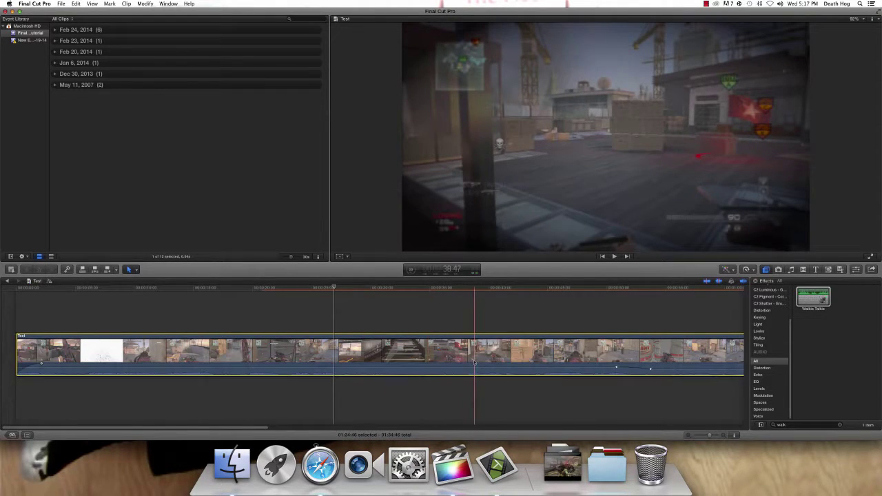
# Show the Test clip's Audio Animation and hide it again
pyautogui.rightClick(474, 363)
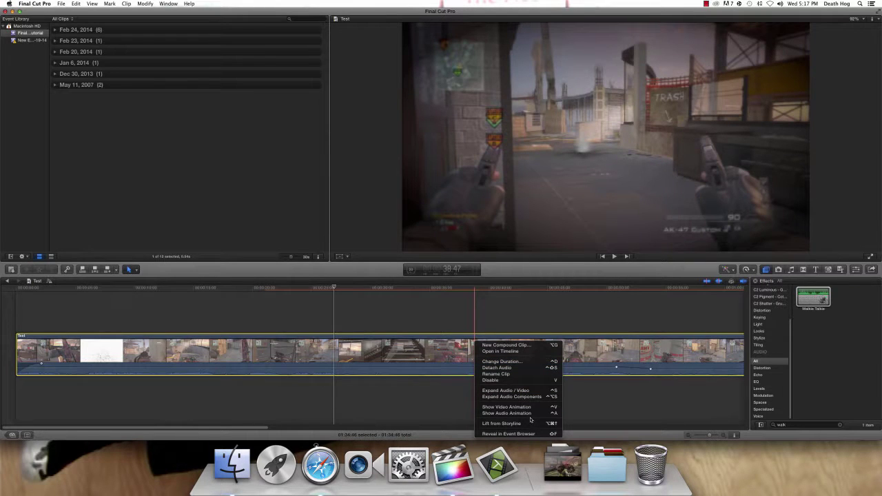
pyautogui.click(524, 413)
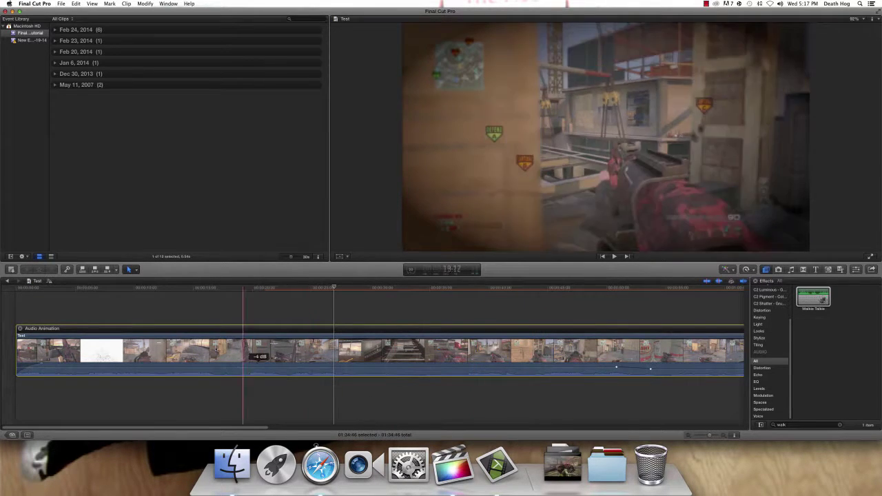
pyautogui.hotkey('ctrl', 'a')
# Rename the Test clip in the timeline as "Final Cut Tutorial"
pyautogui.rightClick(177, 345)
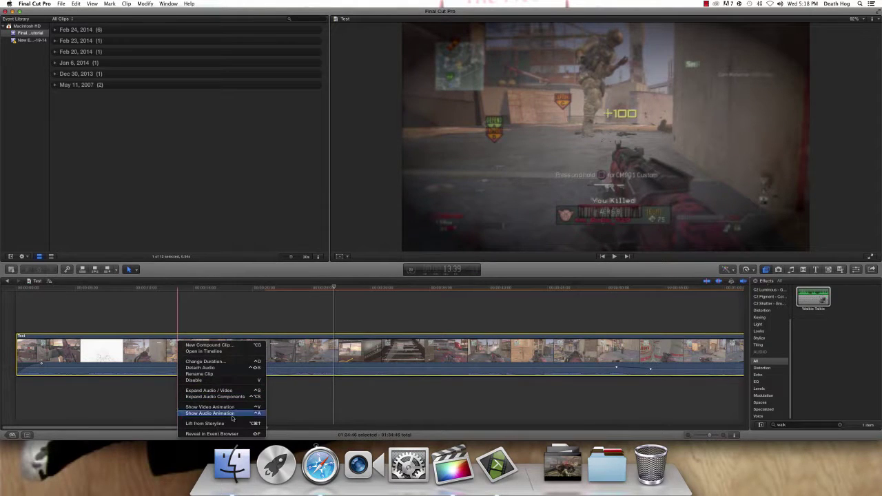
pyautogui.click(228, 372)
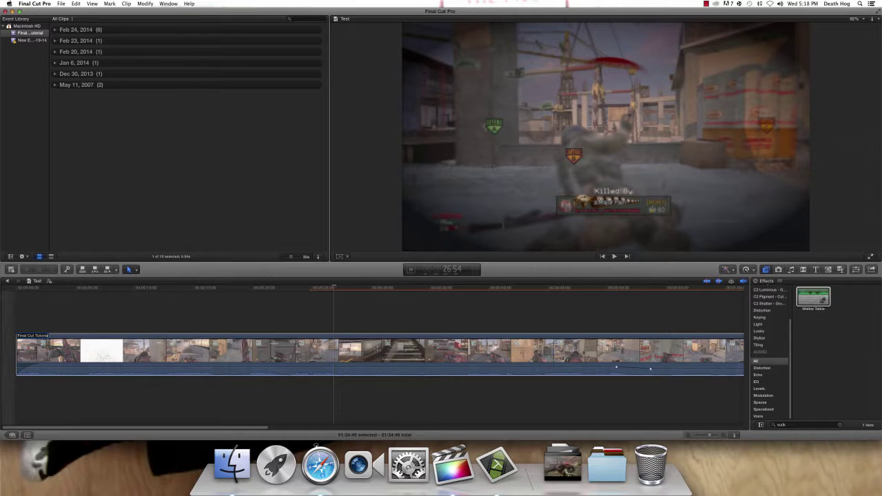
pyautogui.click(74, 323)
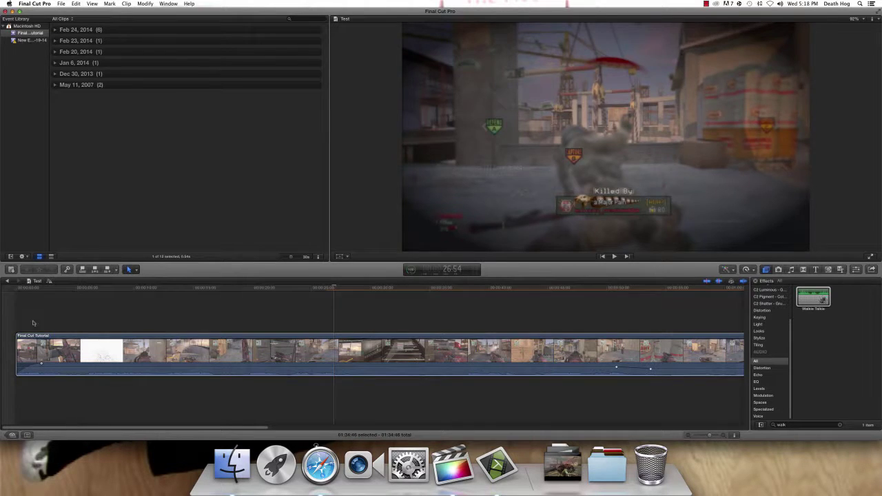
# Detach the audio from the Final Cut Tutorial clip and play the timeline from about the 42-second mark
pyautogui.rightClick(85, 342)
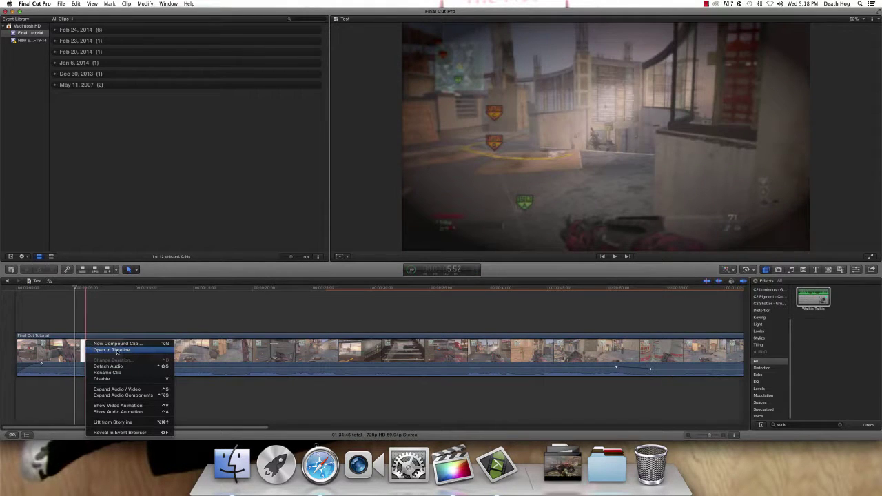
pyautogui.click(140, 366)
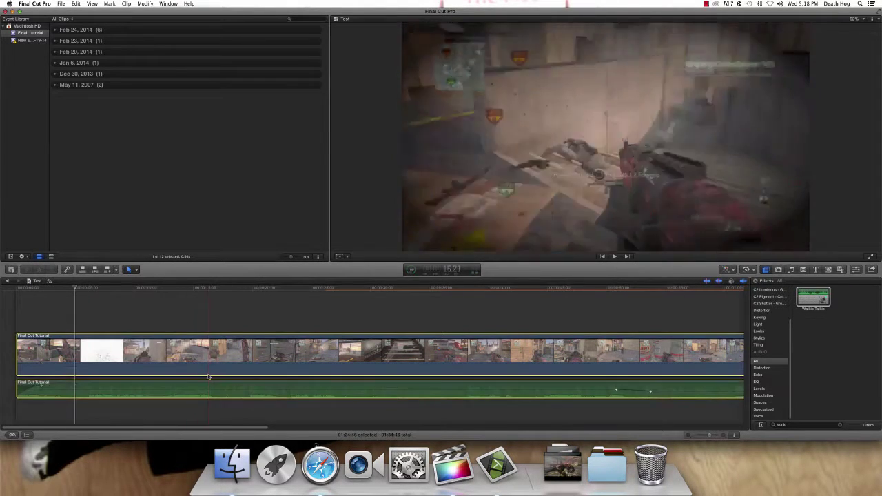
pyautogui.click(233, 406)
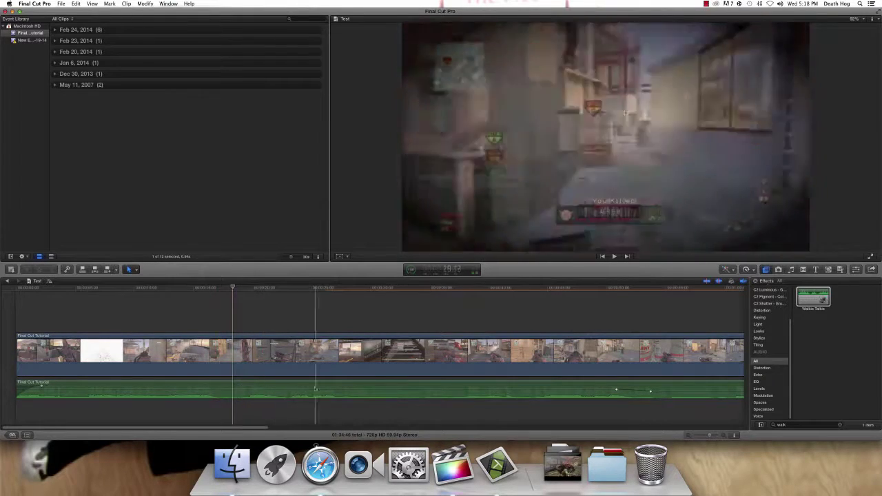
pyautogui.click(511, 388)
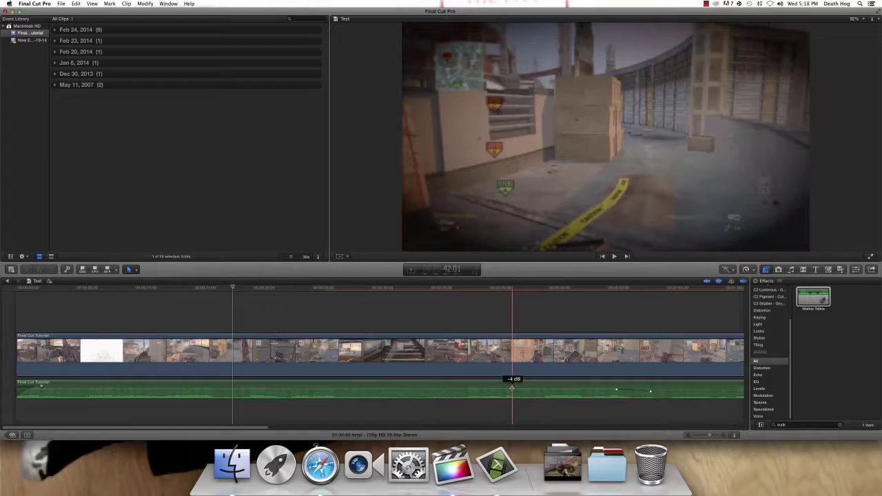
pyautogui.press('space')
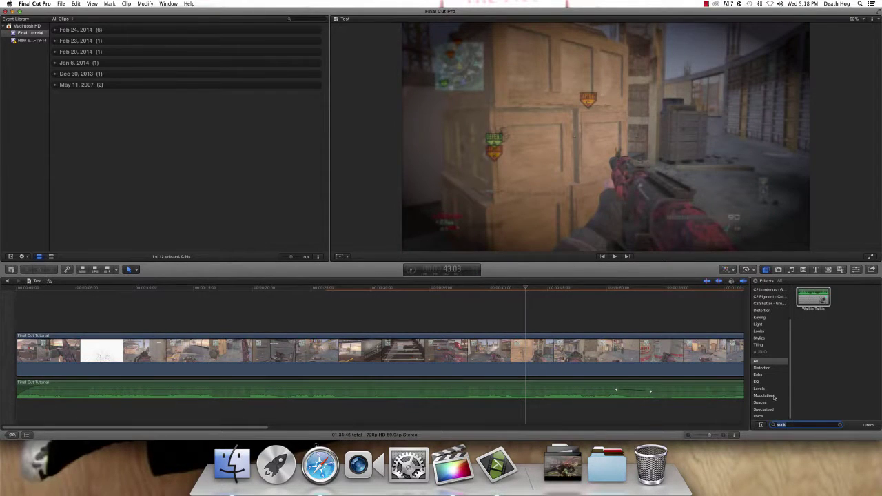
# List the Distortion audio effects and clear the effects search so the whole category is shown
pyautogui.click(769, 369)
pyautogui.moveTo(796, 425); pyautogui.dragTo(774, 425)
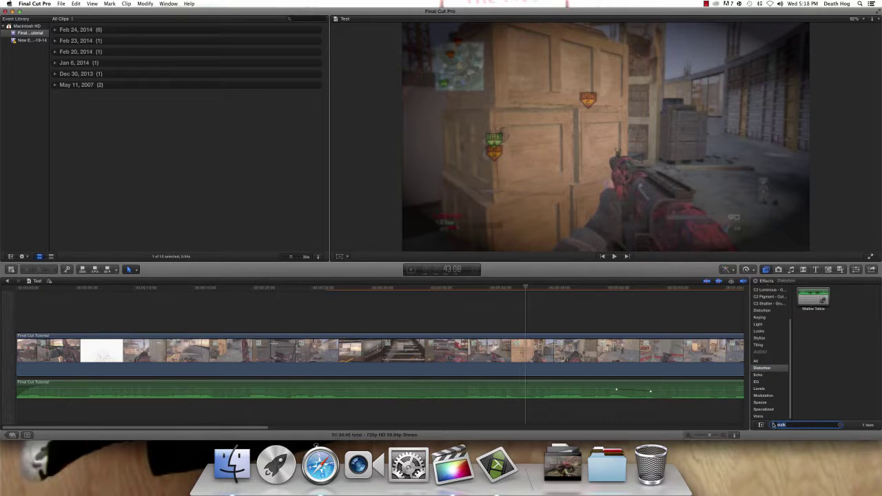
pyautogui.press('BackSpace')
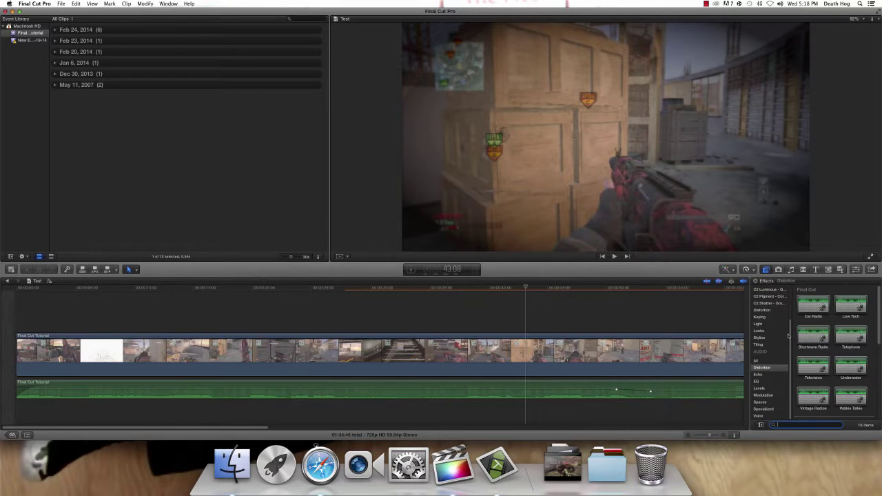
# Apply the Car Radio effect to the detached audio clip and play a short part from about the 43-second mark
pyautogui.click(661, 391)
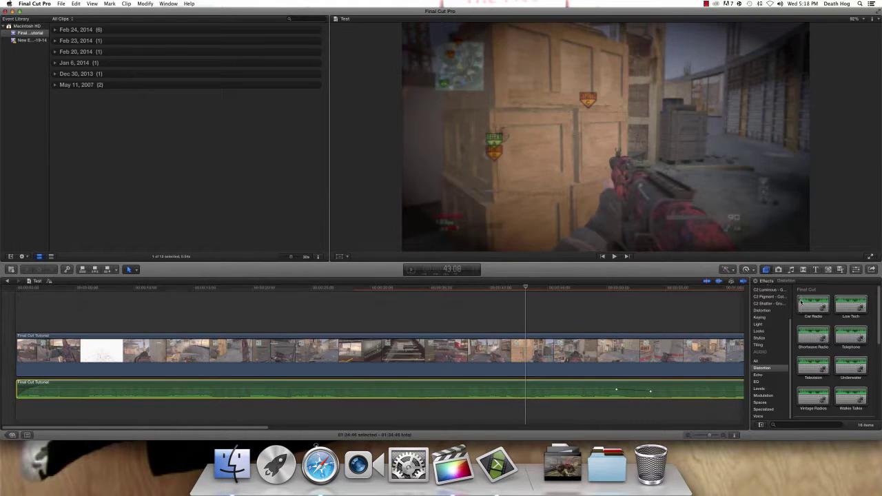
pyautogui.press('space')
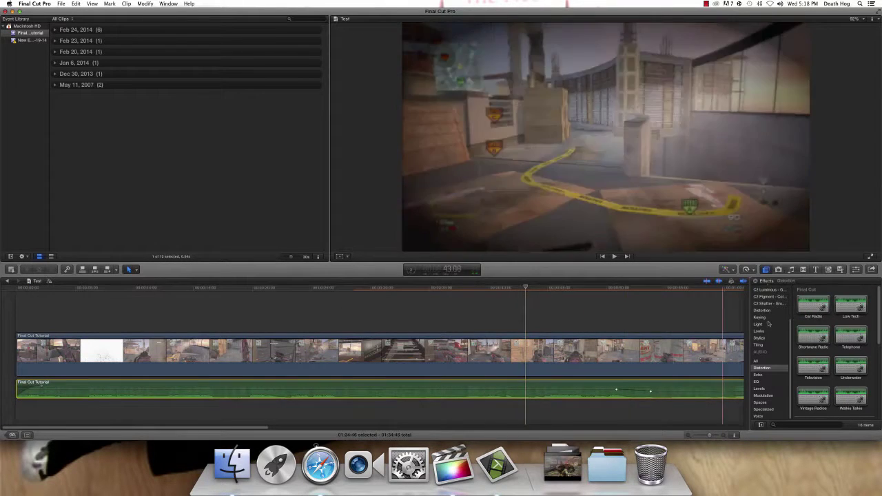
pyautogui.moveTo(813, 306); pyautogui.dragTo(626, 386)
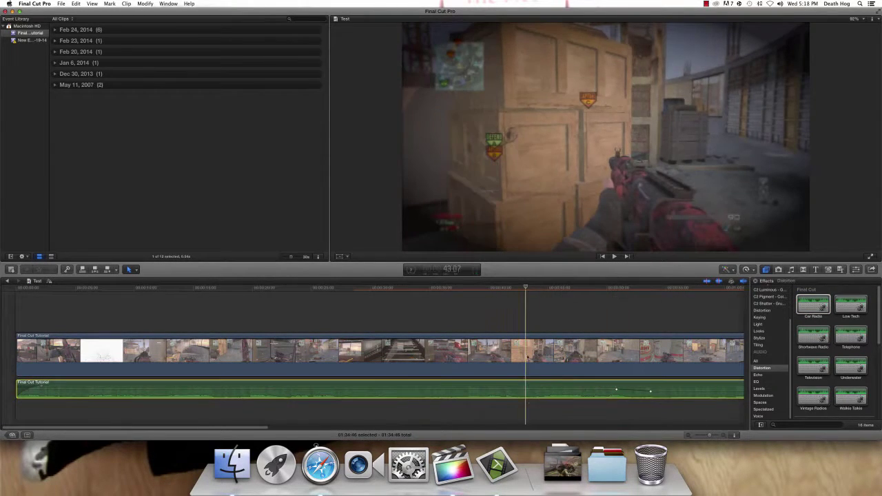
pyautogui.press('space')
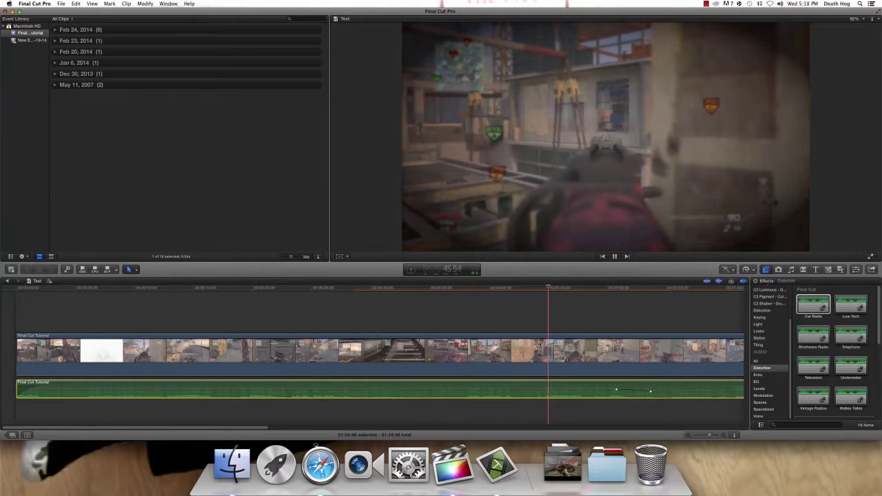
pyautogui.press('space')
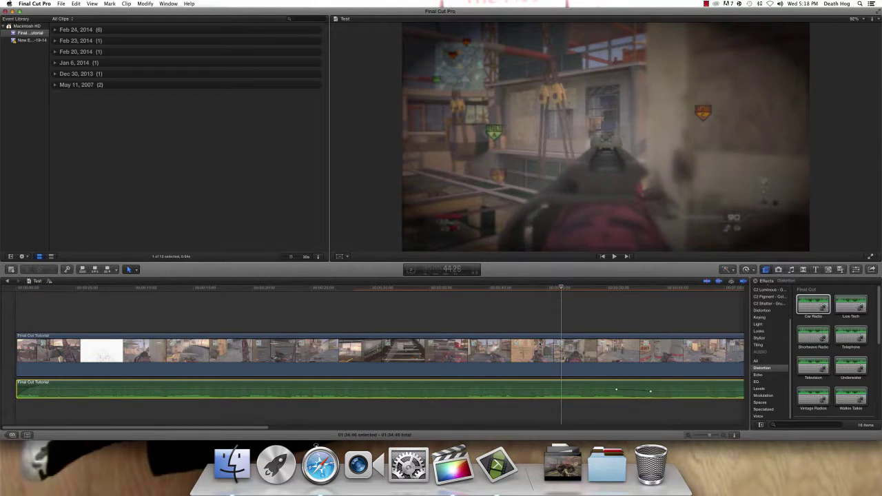
# Apply the Television effect to the detached audio clip and play a short part of it
pyautogui.moveTo(806, 368); pyautogui.dragTo(687, 390)
pyautogui.press('space')
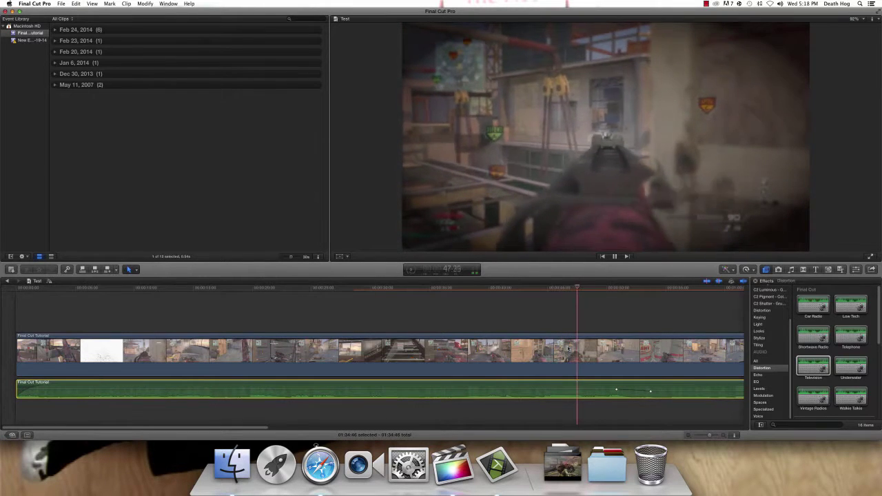
pyautogui.press('space')
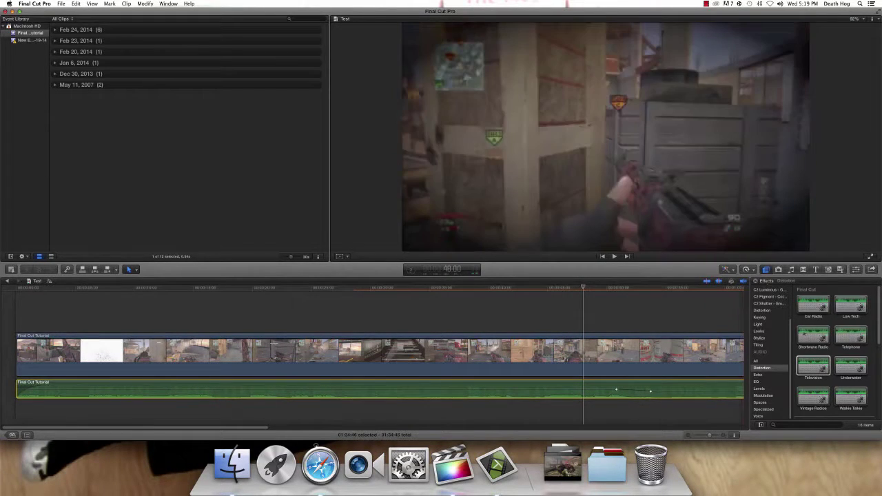
# Look through the remaining Distortion effects, hide and reshow the Effects browser, and open the Inspector for the detached audio
pyautogui.scroll(-5, 803, 334)
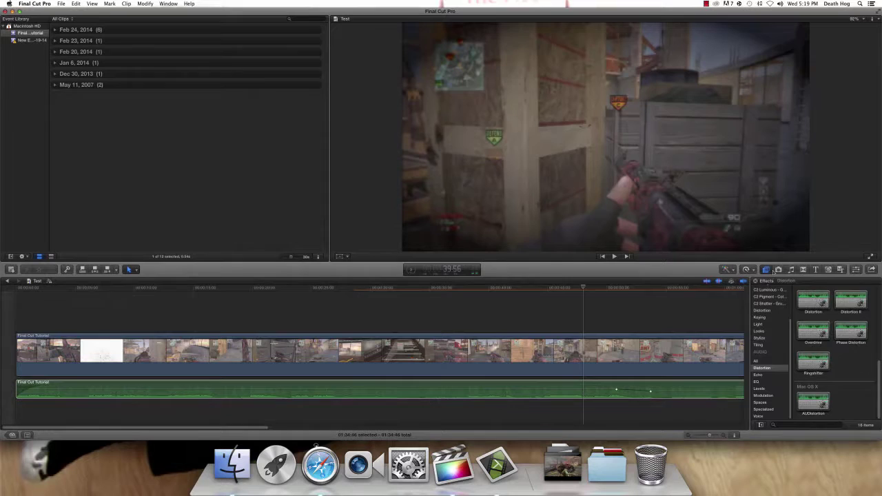
pyautogui.click(765, 270)
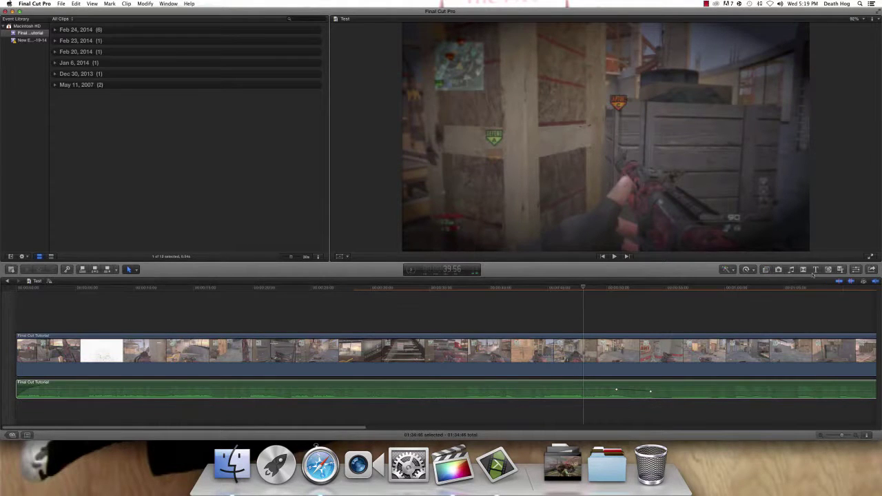
pyautogui.click(766, 270)
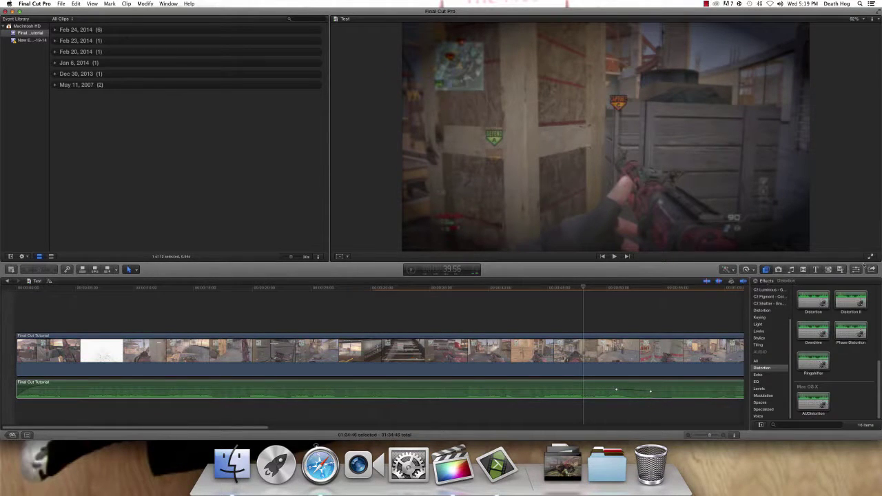
pyautogui.press('super+4')
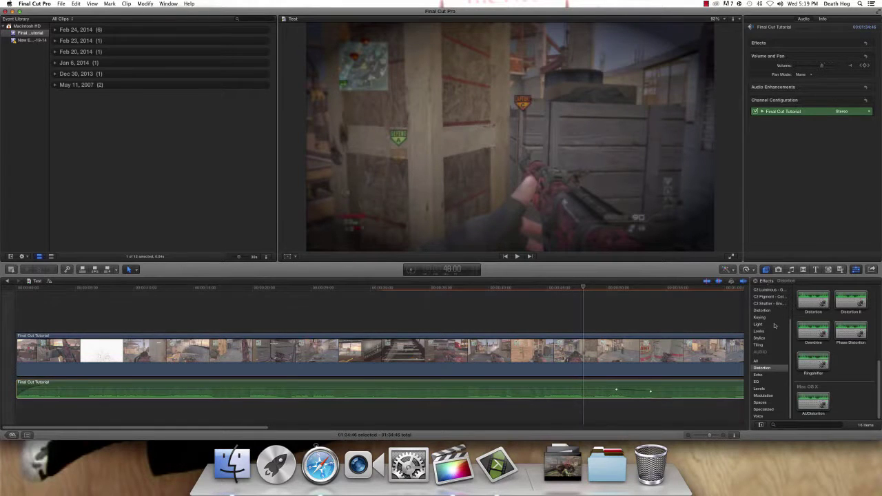
# Apply the Car Radio effect to the detached audio again, deselect the clip, and play from about the 48-second mark
pyautogui.scroll(5, 840, 330)
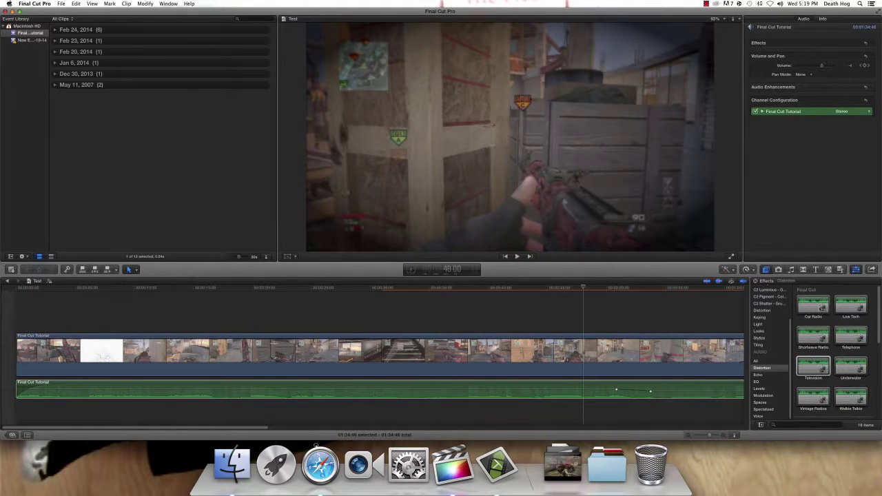
pyautogui.moveTo(813, 304); pyautogui.dragTo(594, 388)
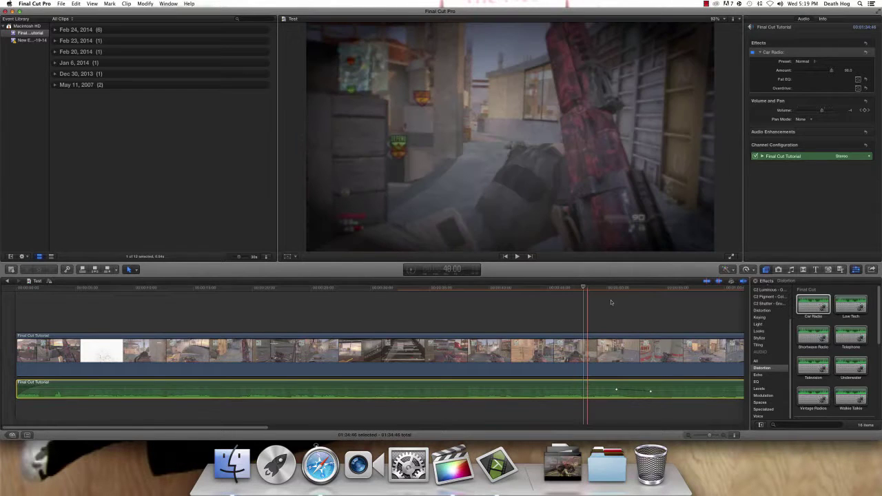
pyautogui.click(612, 301)
pyautogui.click(587, 303)
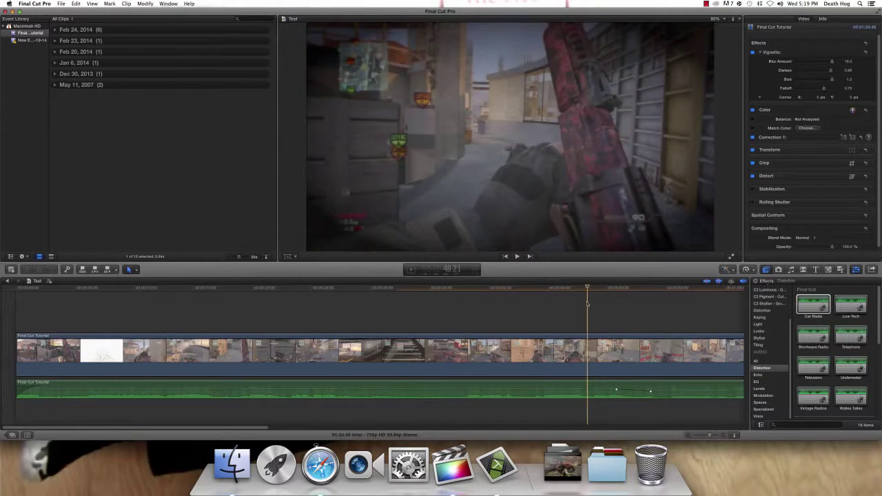
pyautogui.press('space')
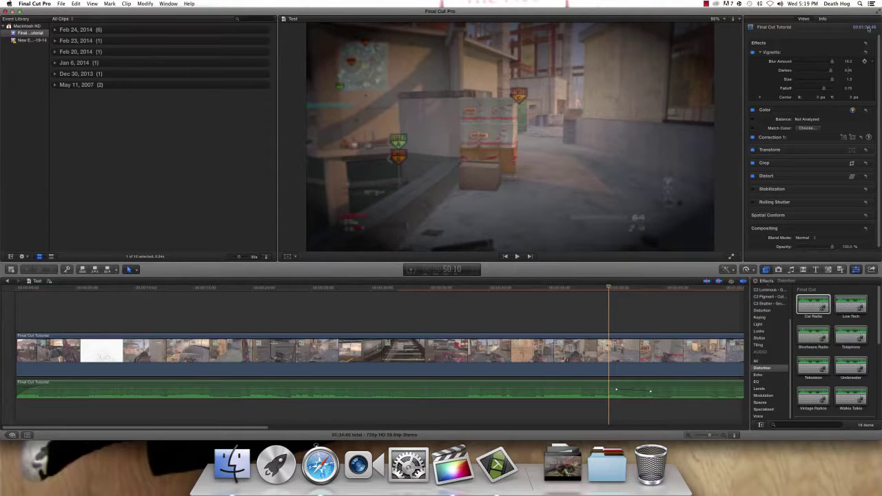
# Select the detached audio clip and hide the Inspector, leaving the audio selected in the timeline
pyautogui.click(648, 406)
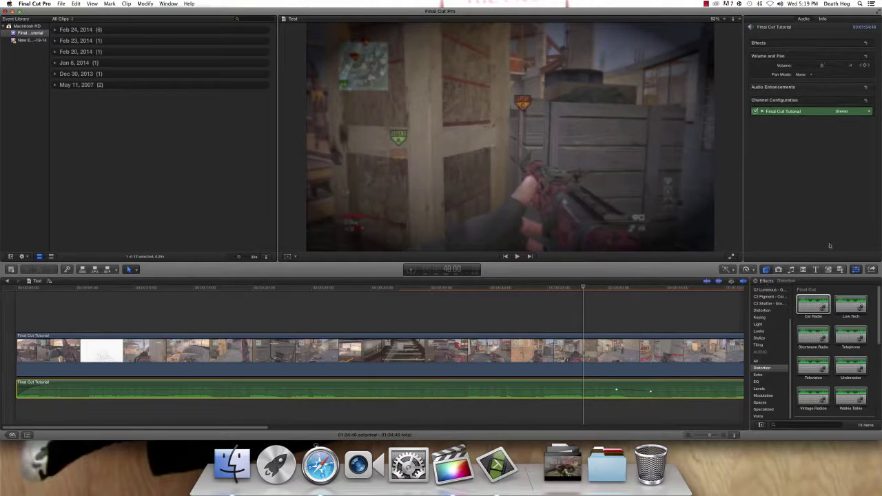
pyautogui.click(854, 271)
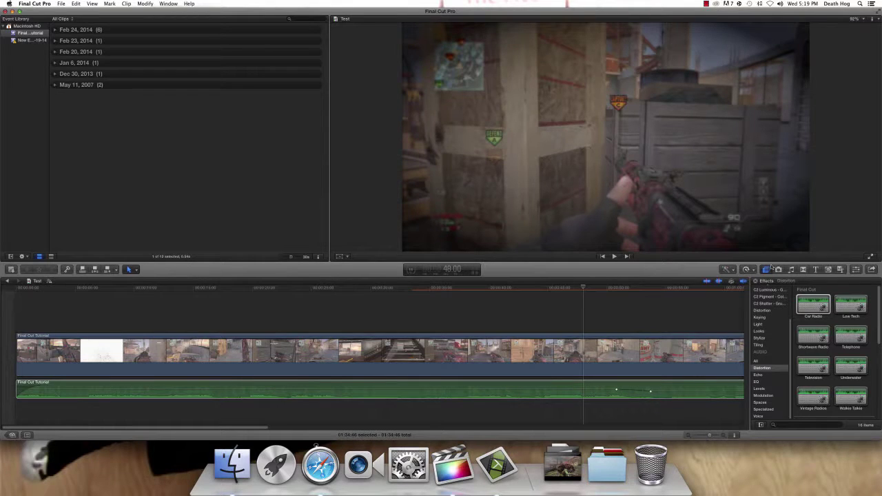
pyautogui.click(610, 389)
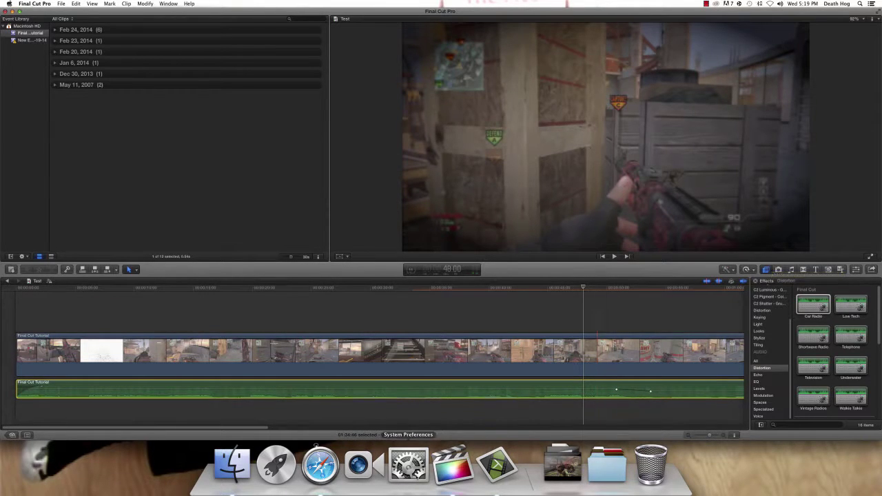
pyautogui.rightClick(496, 463)
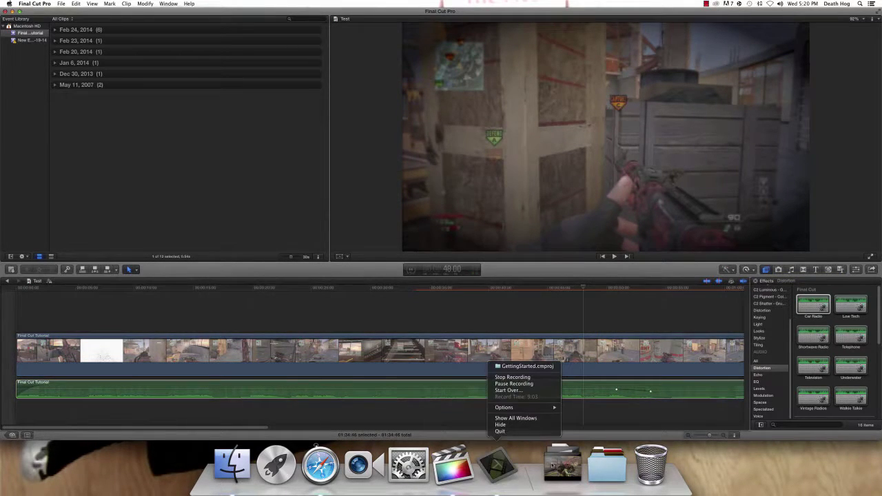